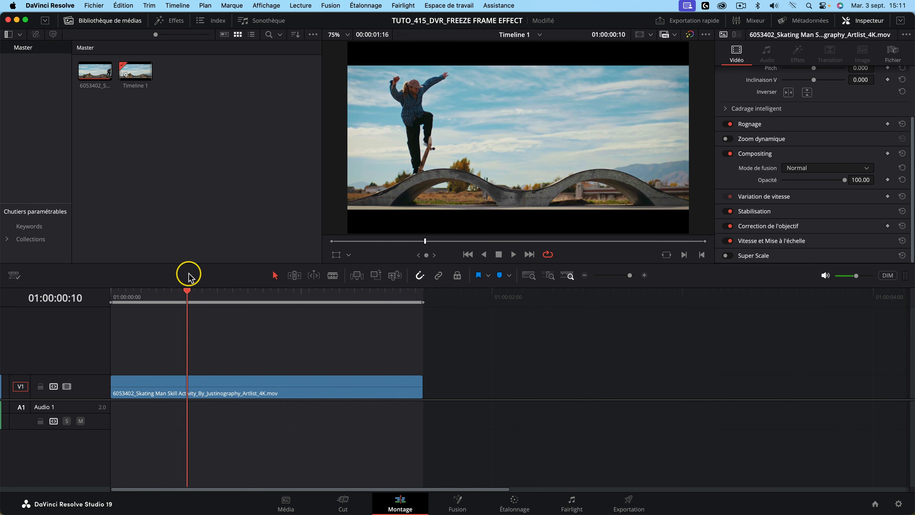
# Step: Display the retime controls and the speed curve for the skating clip on V1
pyautogui.click(234, 377)
pyautogui.press('super+r')
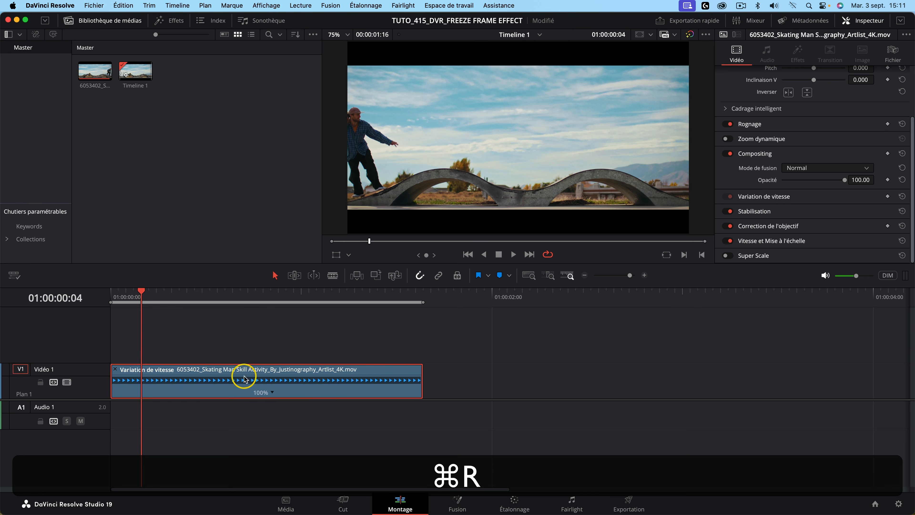
pyautogui.rightClick(395, 372)
pyautogui.click(446, 217)
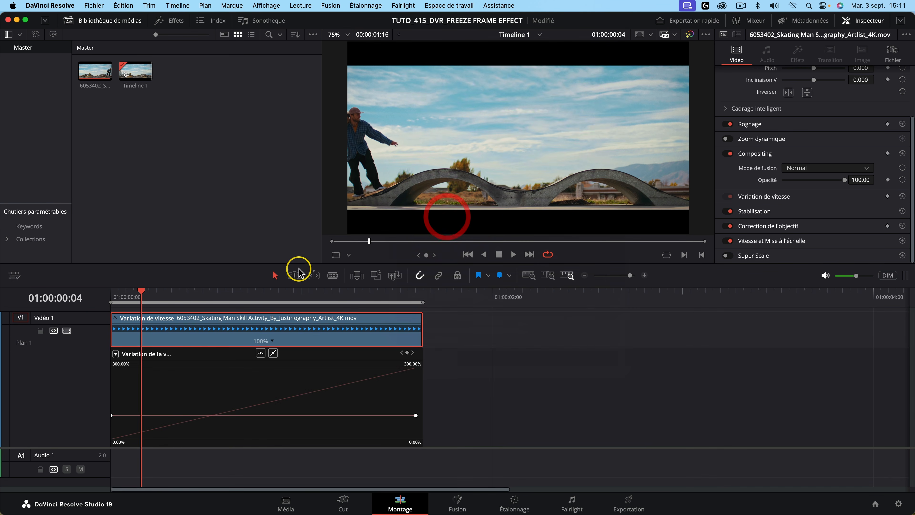
# Step: Add speed curve keyframes to the skating clip at 01:00:00:12 and 01:00:01:05
pyautogui.moveTo(147, 292); pyautogui.dragTo(199, 289)
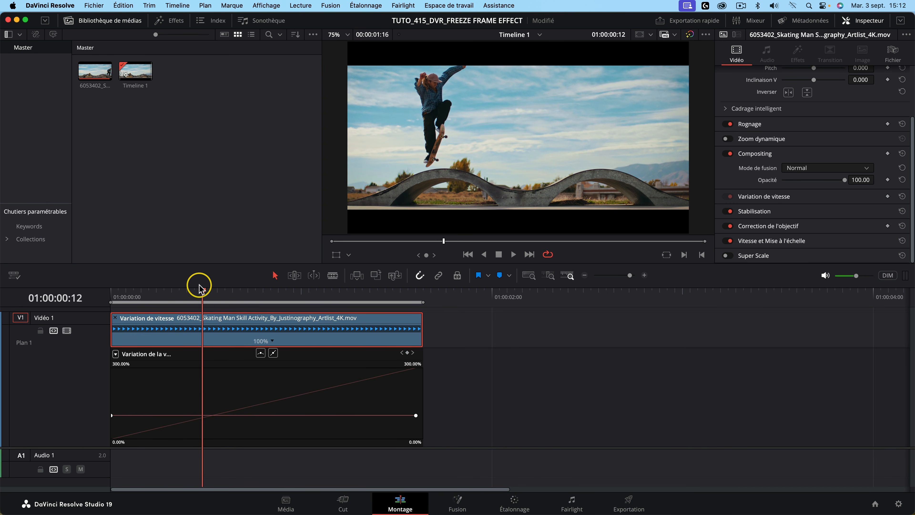
pyautogui.click(410, 355)
pyautogui.moveTo(211, 288); pyautogui.dragTo(339, 289)
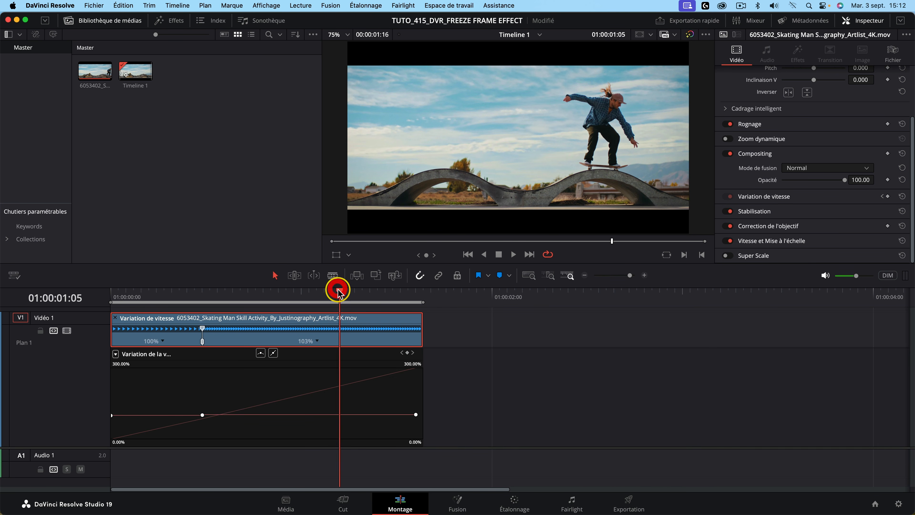
pyautogui.click(409, 355)
# Step: Lower the speed curve between the two added keyframes to about 30%
pyautogui.click(270, 292)
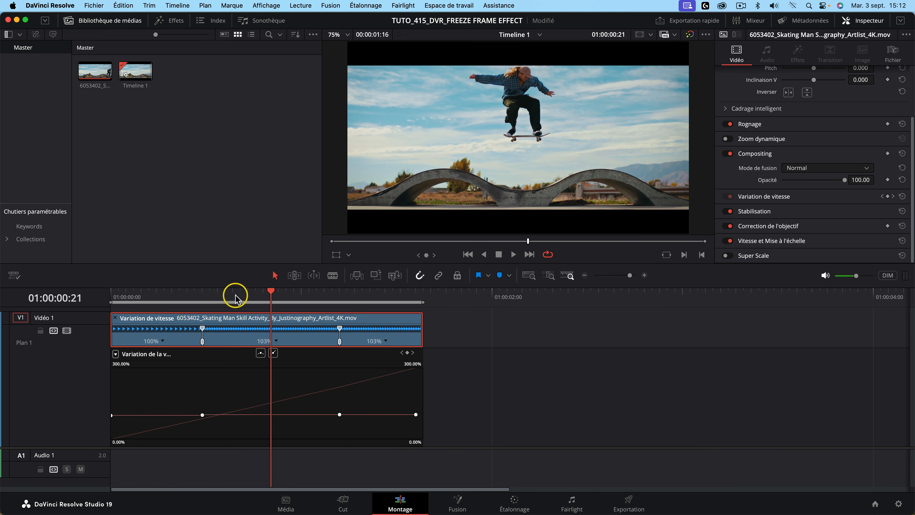
pyautogui.moveTo(0, 2); pyautogui.dragTo(372, 2)
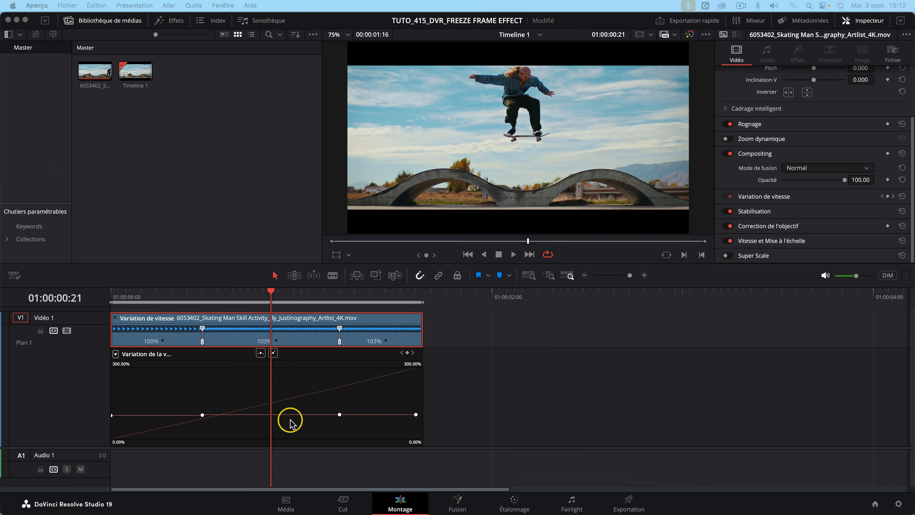
pyautogui.moveTo(290, 422); pyautogui.dragTo(290, 496)
pyautogui.click(226, 399)
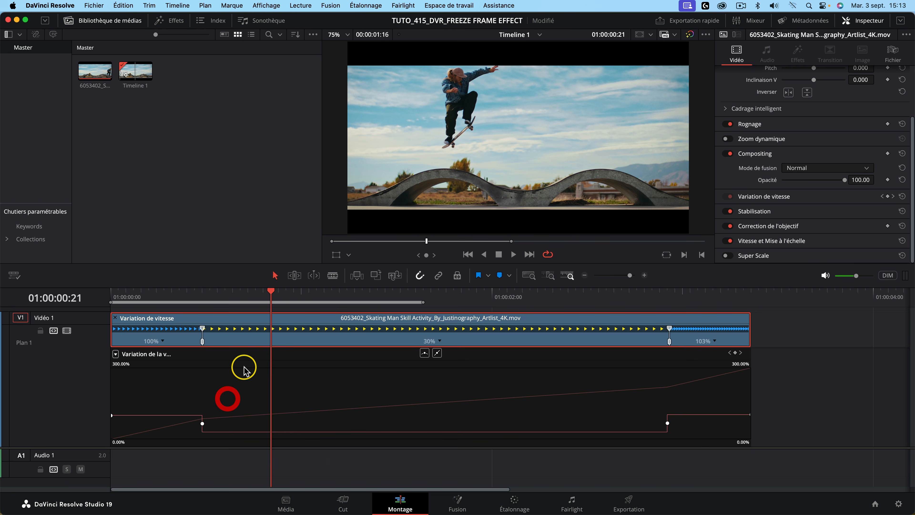
# Step: Play back the slow motion and move the second speed keyframe to 01:00:01:17
pyautogui.click(164, 292)
pyautogui.press('space')
pyautogui.click(164, 292)
pyautogui.press('space')
pyautogui.click(432, 291)
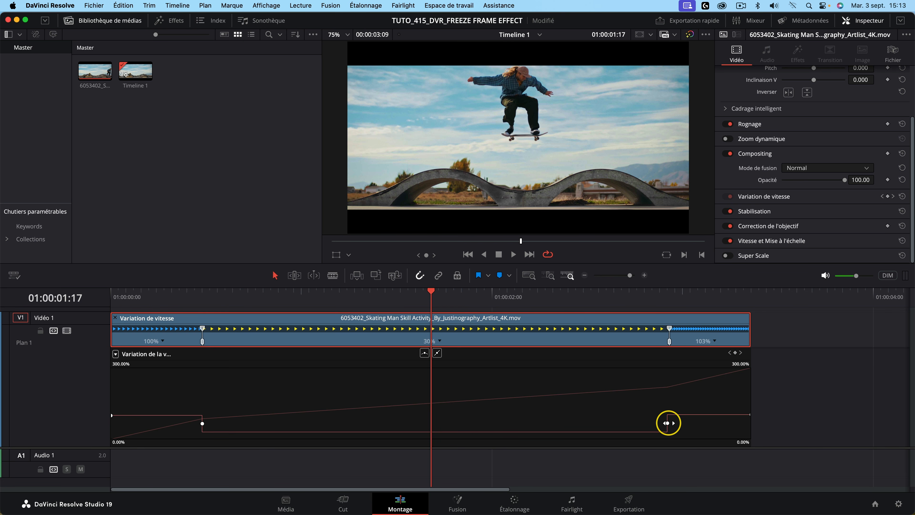
pyautogui.moveTo(667, 423); pyautogui.dragTo(431, 423)
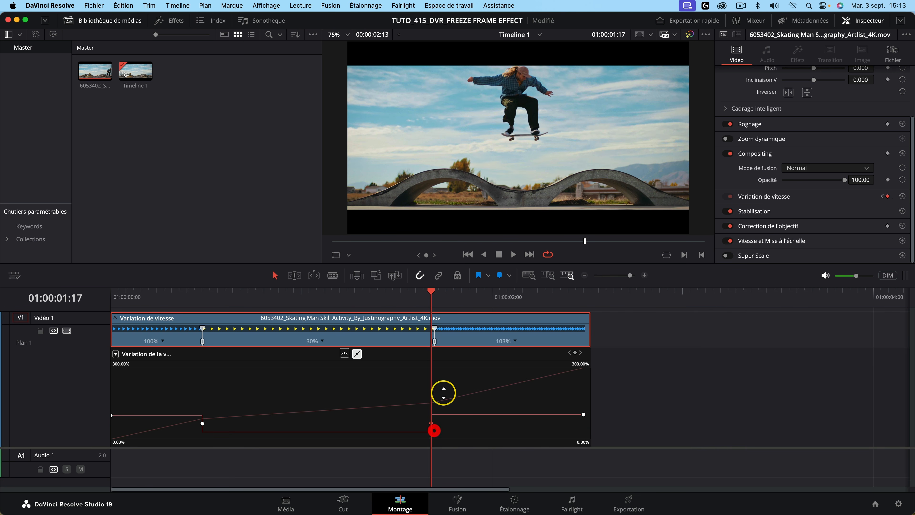
# Step: Lower the middle segment's speed on the curve to about 20% and play back the clip
pyautogui.click(218, 298)
pyautogui.press('space')
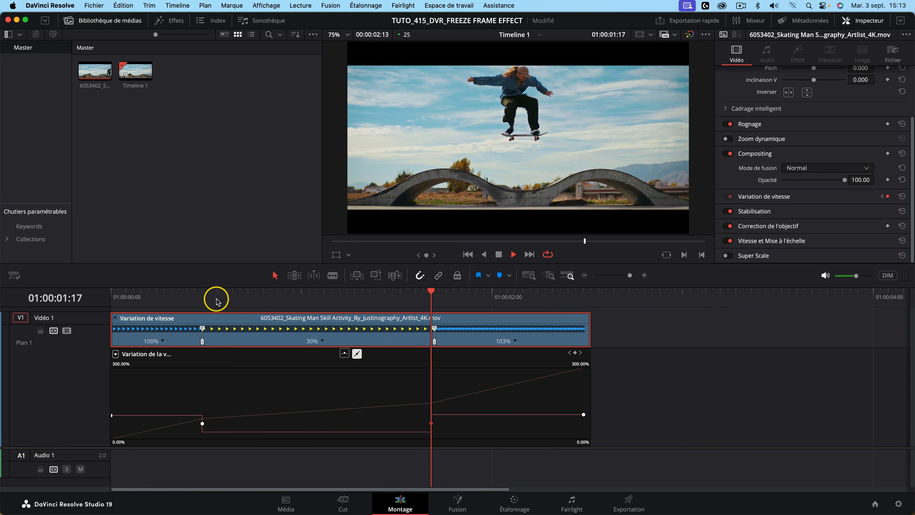
pyautogui.click(294, 293)
pyautogui.click(321, 342)
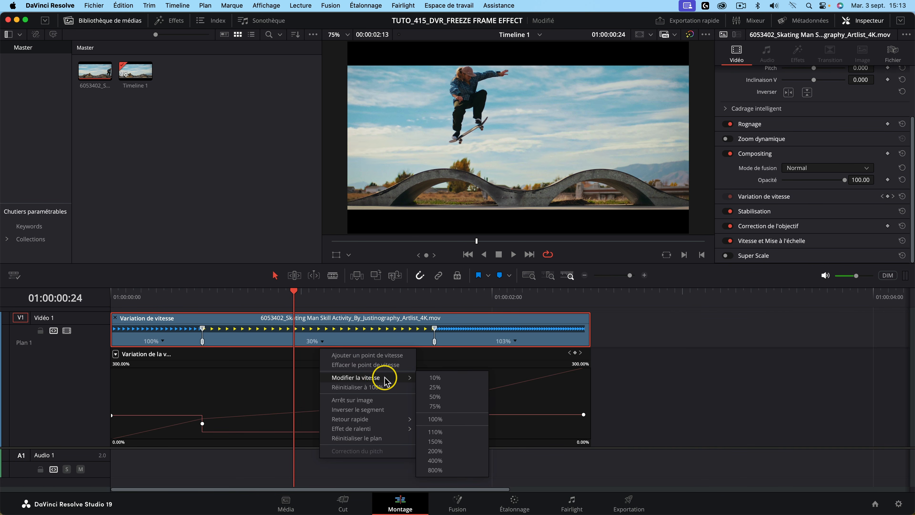
pyautogui.click(668, 390)
pyautogui.moveTo(389, 431); pyautogui.dragTo(391, 443)
pyautogui.moveTo(291, 288); pyautogui.dragTo(30, 296)
pyautogui.press('space')
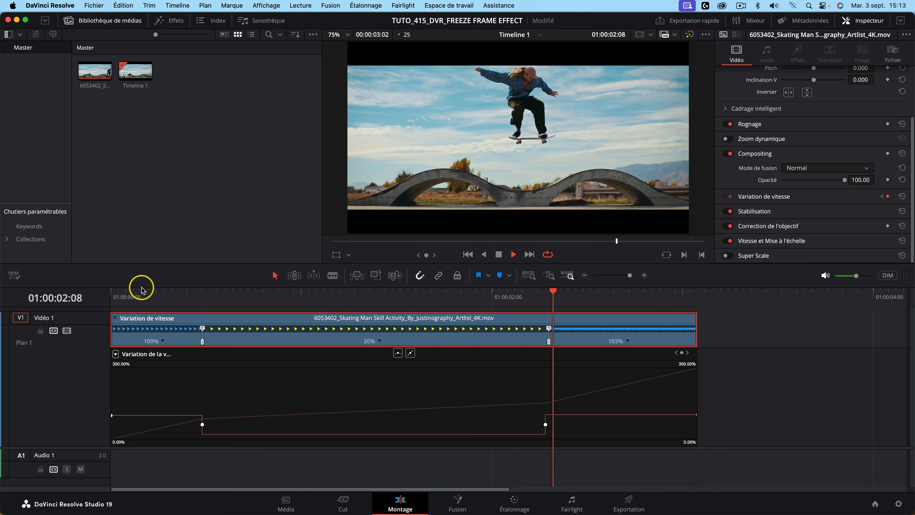
pyautogui.press('space')
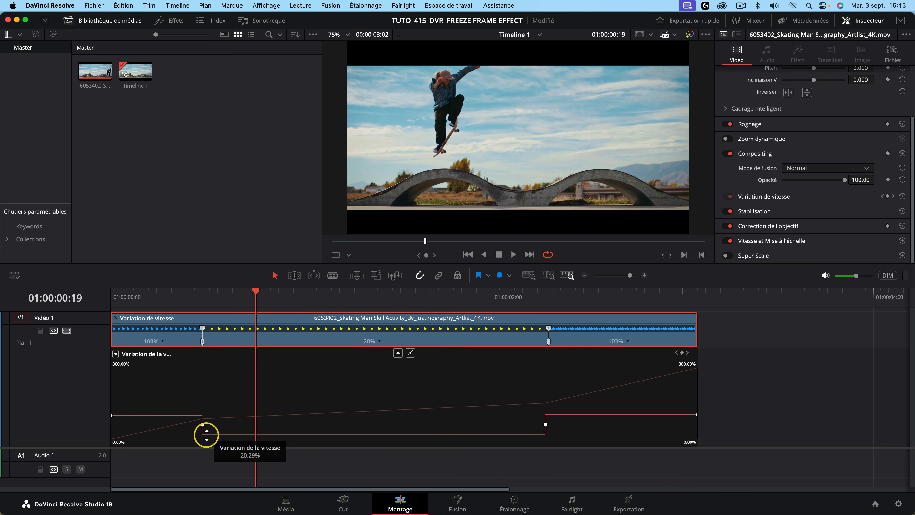
# Step: Smooth both speed keyframes around the slowed segment into Bezier curves
pyautogui.click(202, 425)
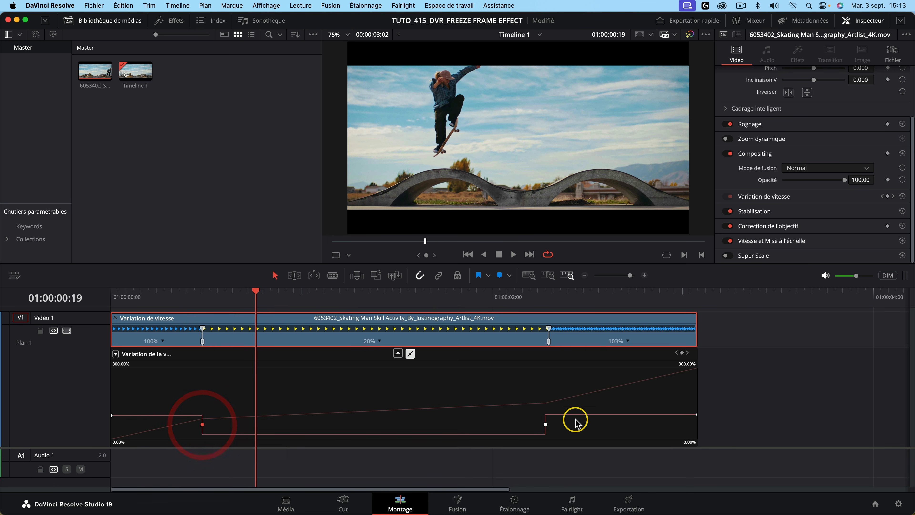
pyautogui.click(399, 355)
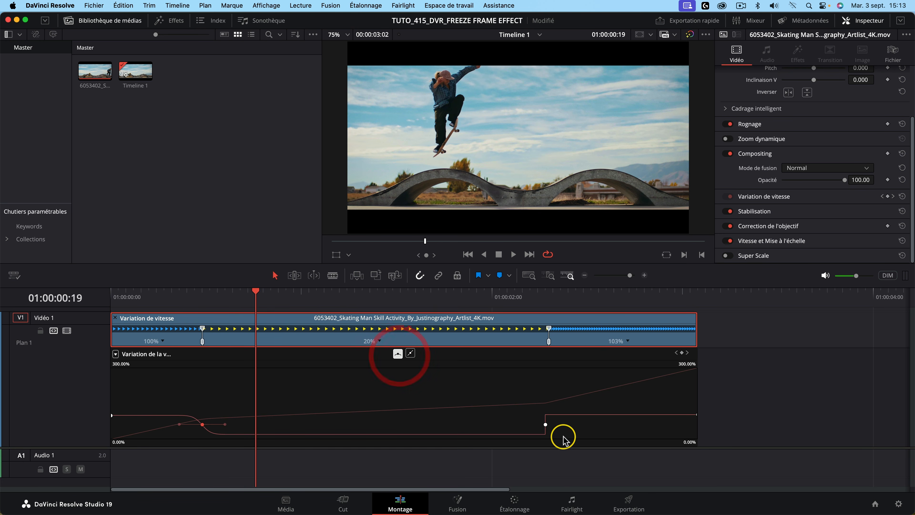
pyautogui.click(544, 424)
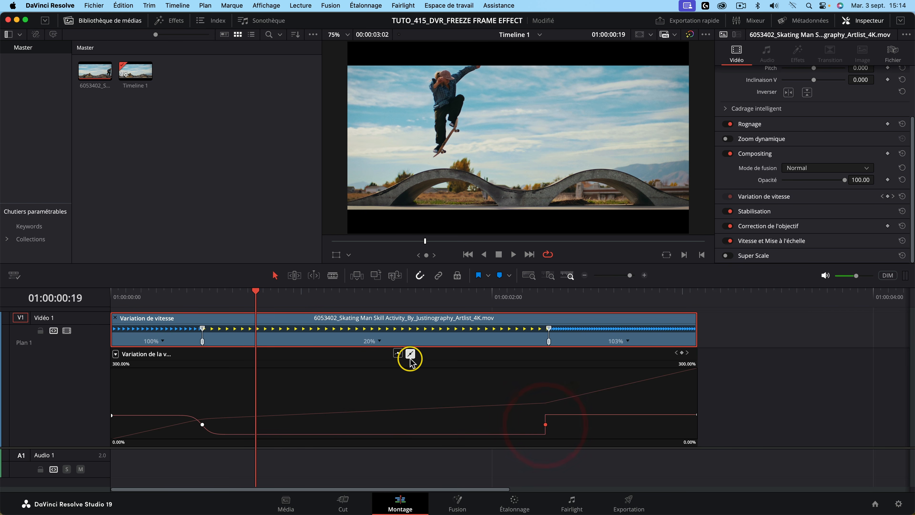
pyautogui.click(398, 355)
# Step: Play back the smoothed speed ramp from the start and save the project
pyautogui.moveTo(255, 291); pyautogui.dragTo(90, 302)
pyautogui.press('space')
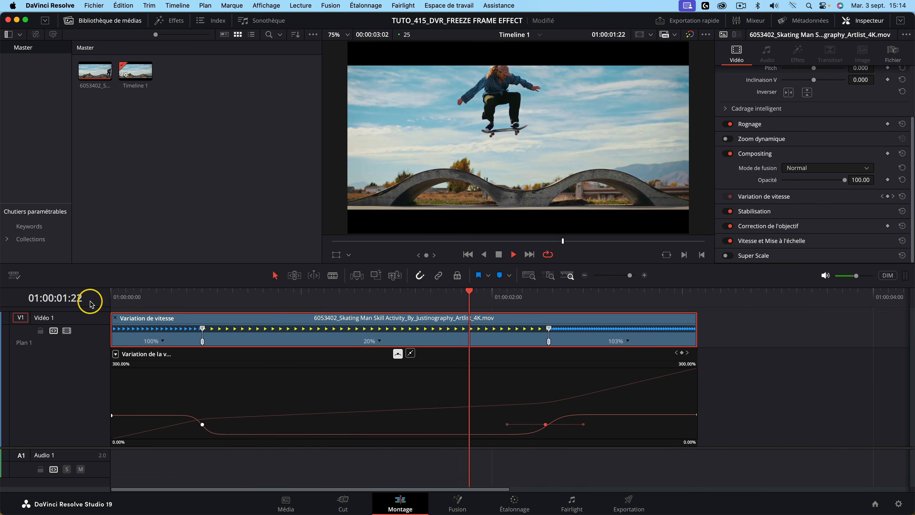
pyautogui.press('space')
pyautogui.hotkey('ctrl', 's')
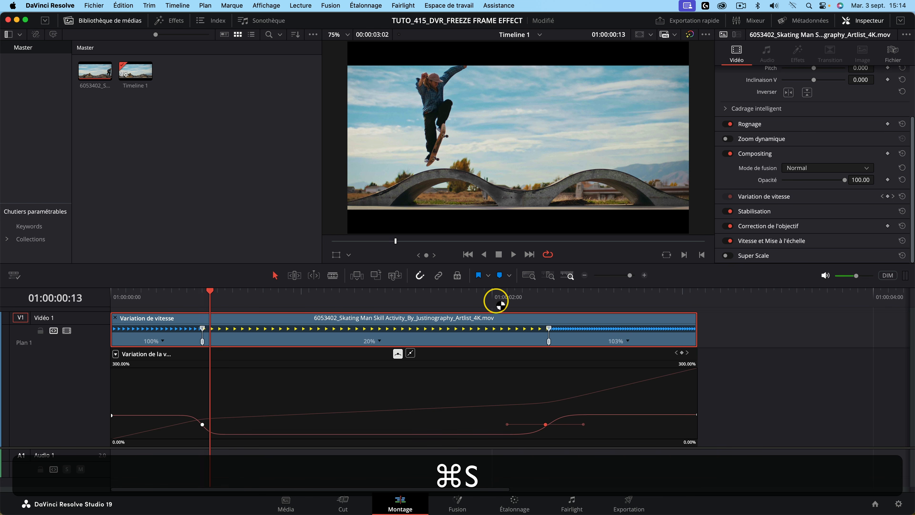
# Step: Hide the clip's speed curve, review the jump and place the playhead at 01:00:00:10
pyautogui.moveTo(213, 297)
pyautogui.mouseDown()
pyautogui.moveTo(418, 289)
pyautogui.moveTo(221, 299)
pyautogui.mouseUp()
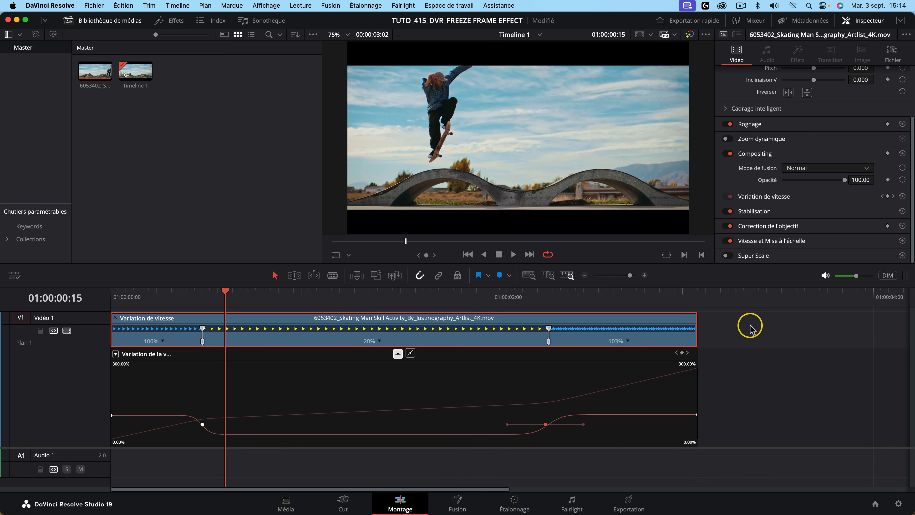
pyautogui.hotkey('ctrl', 'shift', 'c')
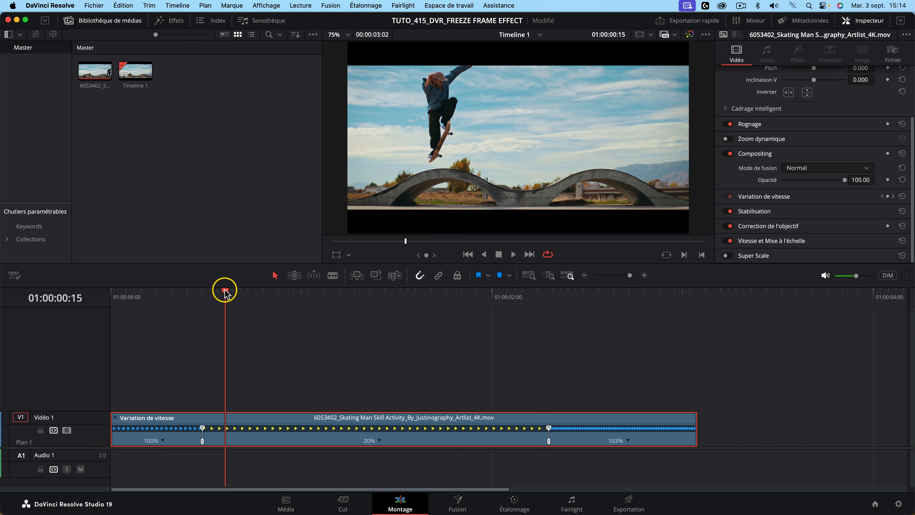
pyautogui.moveTo(227, 293); pyautogui.dragTo(265, 307)
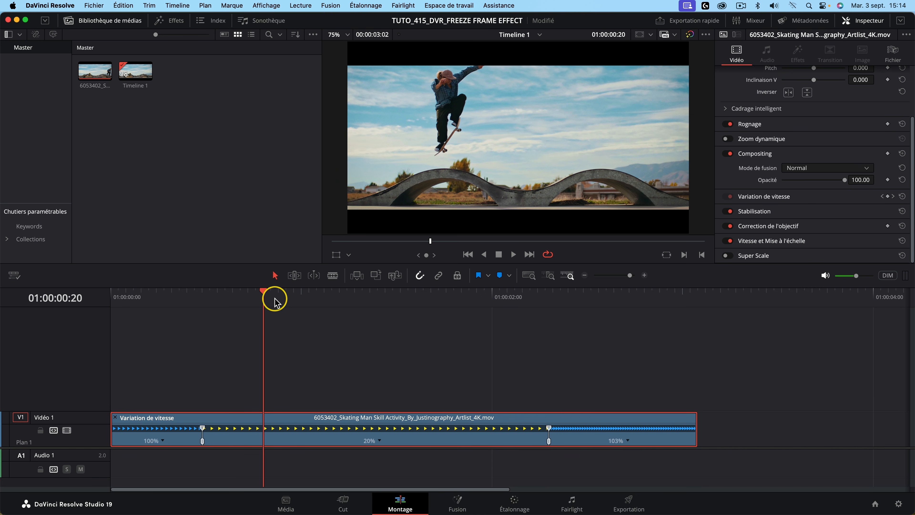
pyautogui.moveTo(260, 298); pyautogui.dragTo(113, 298)
pyautogui.press('space')
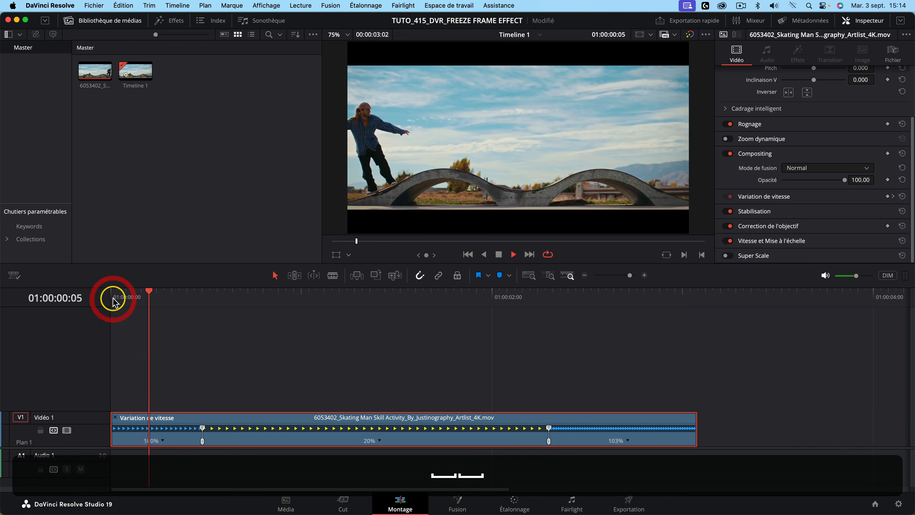
pyautogui.moveTo(221, 290); pyautogui.dragTo(188, 296)
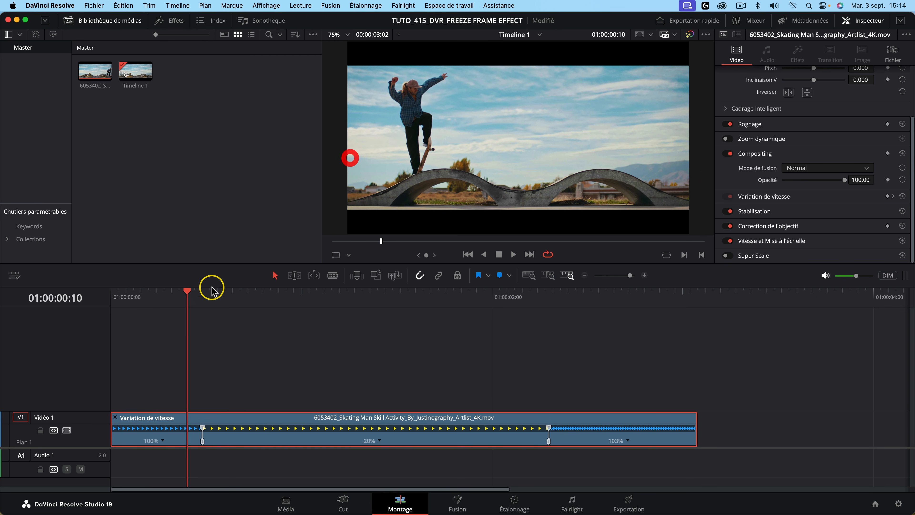
# Step: Duplicate the clip onto V2 and turn the copy into a freeze frame (Arrêt sur image) at 01:00:00:10
pyautogui.click(177, 417)
pyautogui.moveTo(174, 419); pyautogui.dragTo(173, 398)
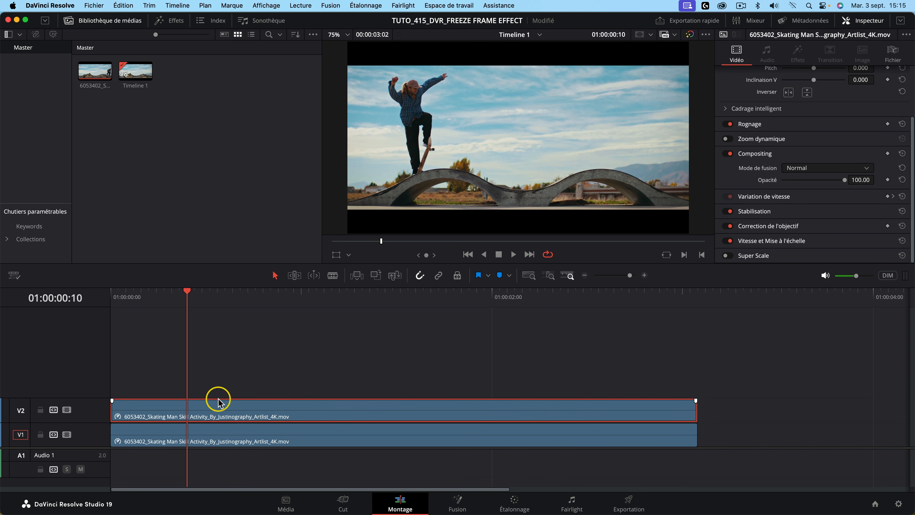
pyautogui.rightClick(223, 407)
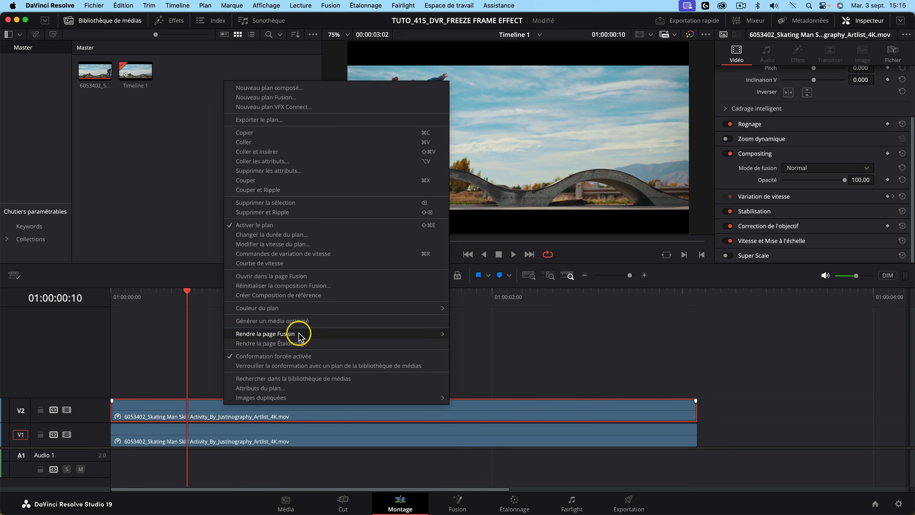
pyautogui.click(293, 244)
pyautogui.click(455, 307)
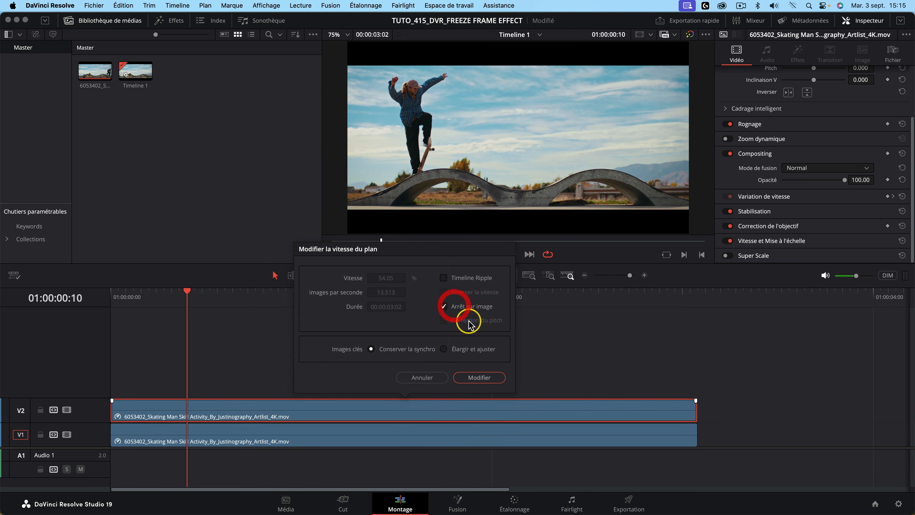
pyautogui.click(480, 377)
# Step: Remove the V2 freeze frame's portion before 01:00:00:10 and play back the result
pyautogui.click(539, 302)
pyautogui.moveTo(190, 299); pyautogui.dragTo(370, 319)
pyautogui.press('j')
pyautogui.press('BackSpace')
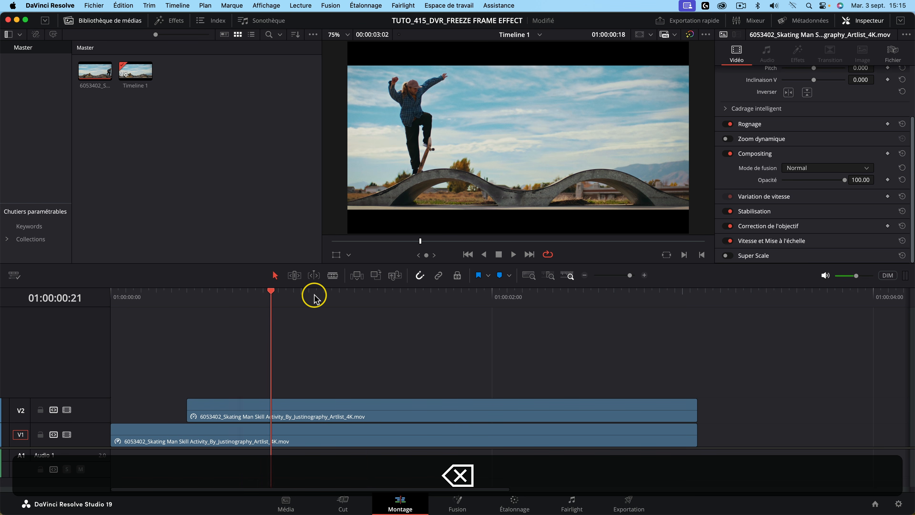
pyautogui.press('space')
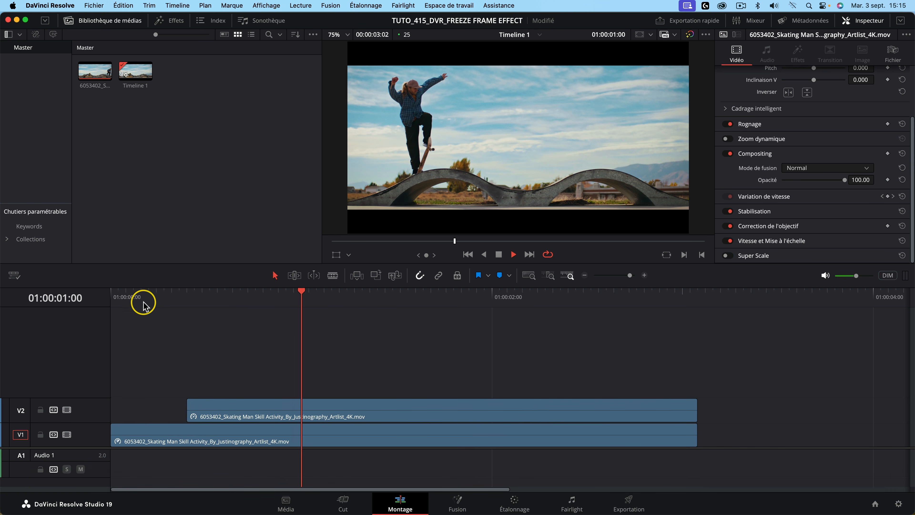
pyautogui.press('space')
# Step: Disable video track V2 and place the playhead on the mid-air pose at 01:00:01:04
pyautogui.click(236, 407)
pyautogui.click(67, 410)
pyautogui.moveTo(173, 291); pyautogui.dragTo(333, 287)
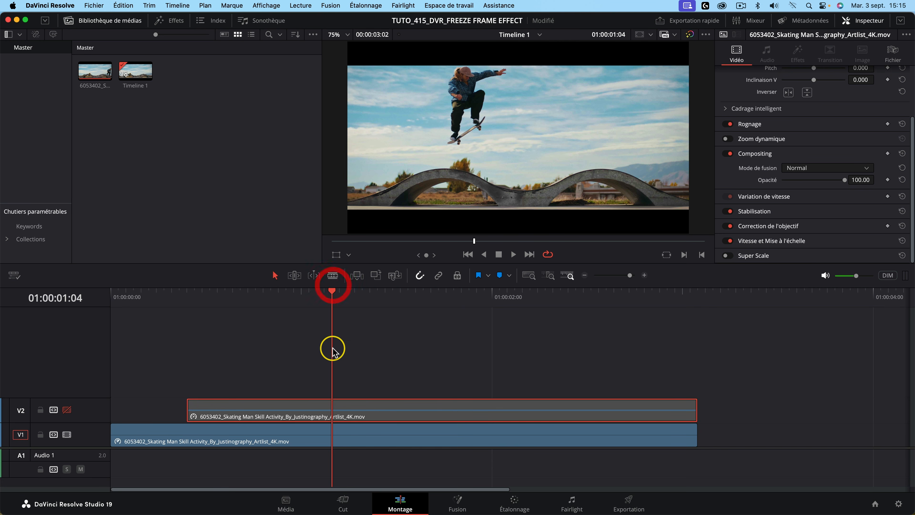
# Step: Duplicate the V1 clip onto V3 and turn the copy into a freeze frame (Arrêt sur image) at 01:00:01:04
pyautogui.click(323, 431)
pyautogui.moveTo(284, 432); pyautogui.dragTo(278, 393)
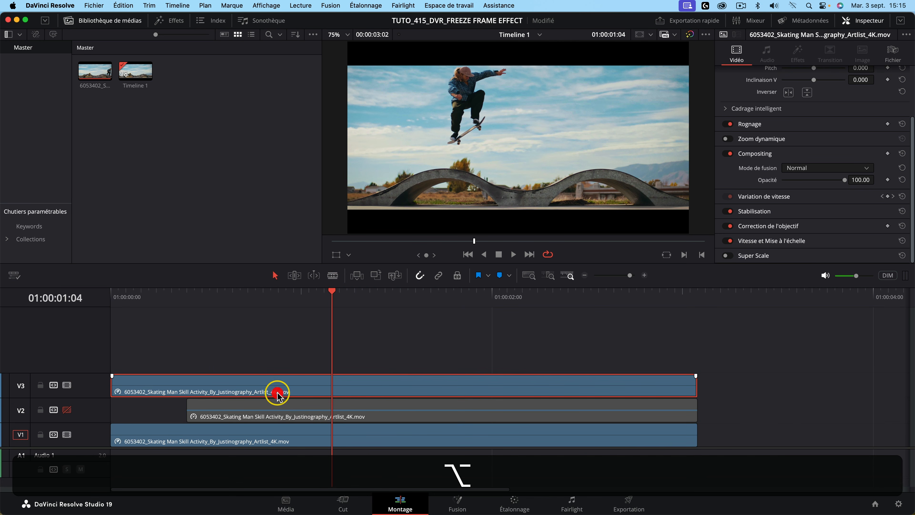
pyautogui.rightClick(306, 380)
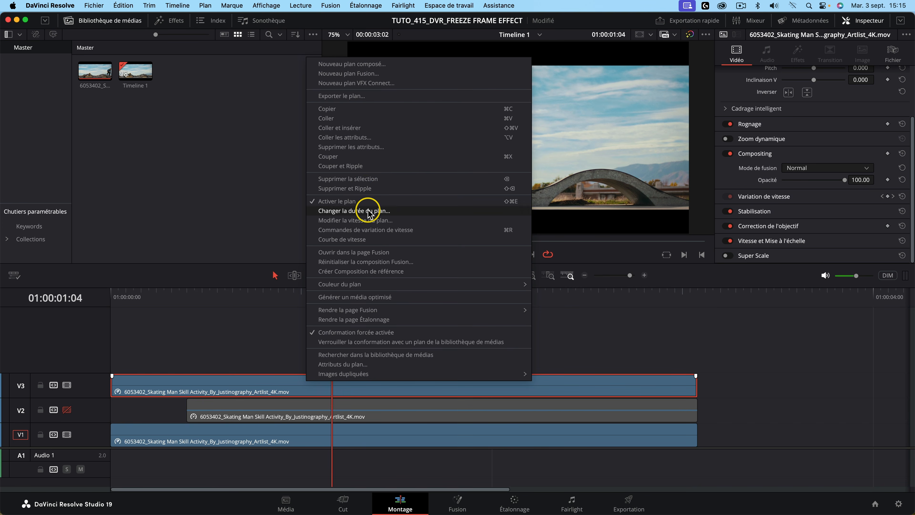
pyautogui.click(376, 220)
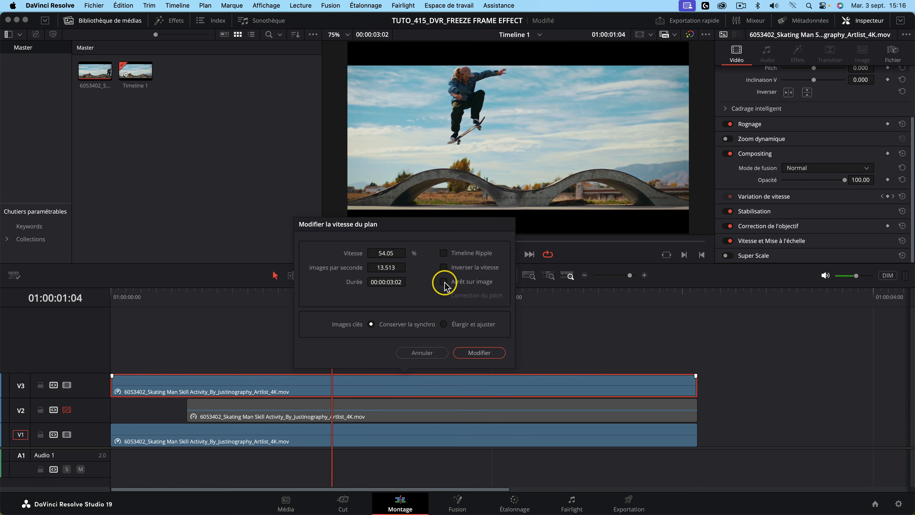
pyautogui.click(476, 353)
# Step: Delete the part of the V3 freeze frame that lies before 01:00:01:04
pyautogui.click(550, 303)
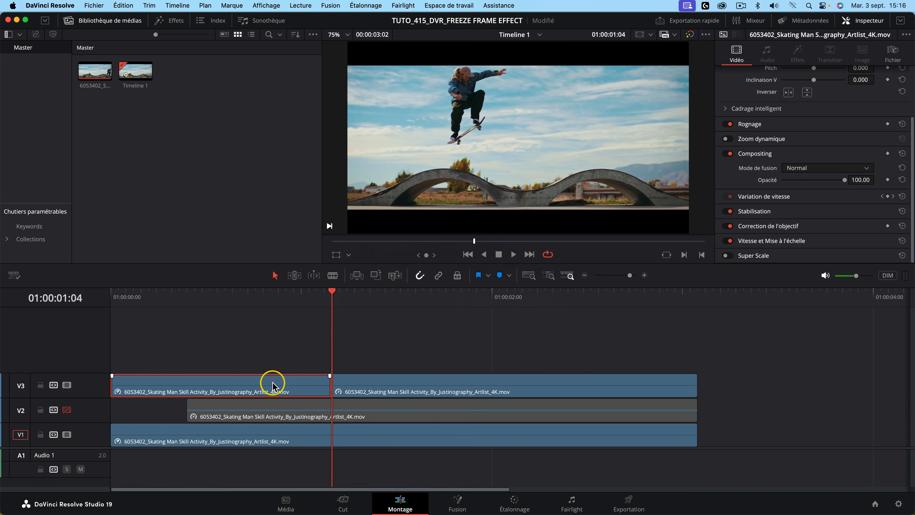
pyautogui.press('BackSpace')
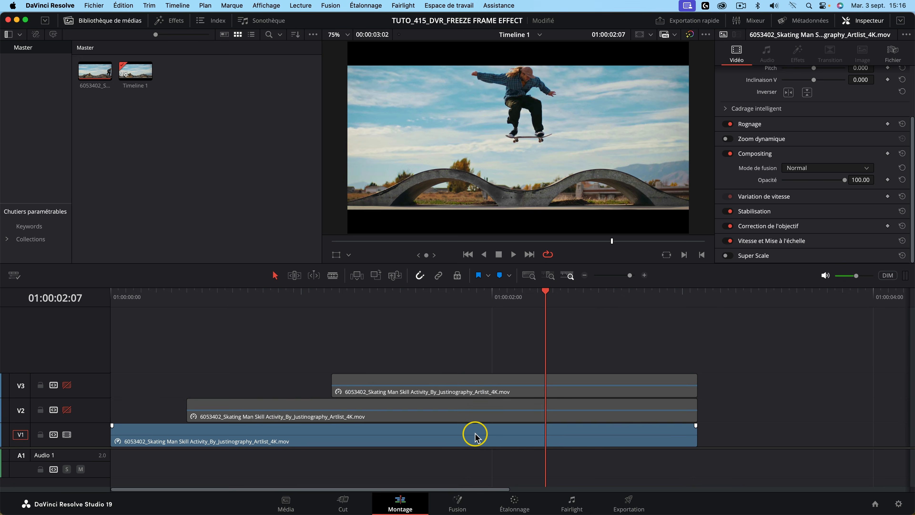
# Step: Duplicate the V1 clip onto V4 and turn the copy into a freeze frame (Arrêt sur image) at 01:00:02:07, replacing its speed ramp
pyautogui.keyDown('alt'); pyautogui.moveTo(474, 435); pyautogui.dragTo(468, 368); pyautogui.keyUp('alt')
pyautogui.click(491, 358)
pyautogui.rightClick(518, 358)
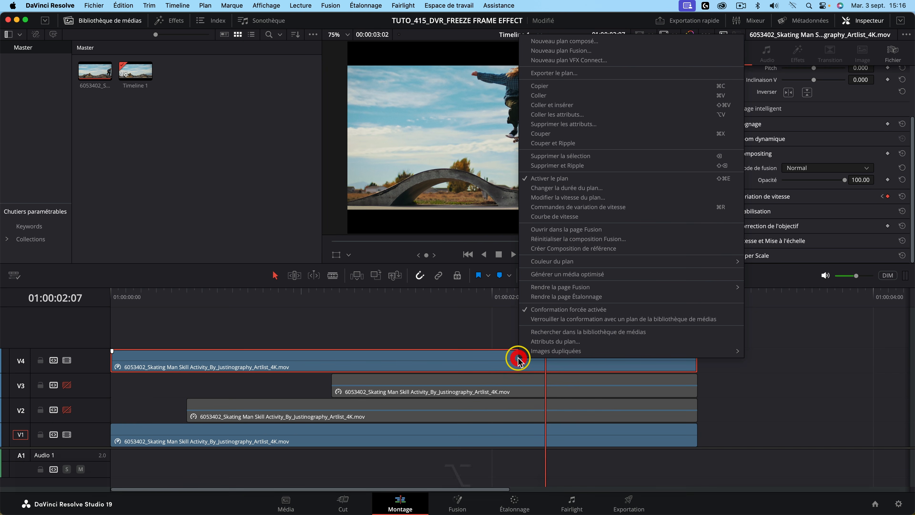
pyautogui.click(573, 197)
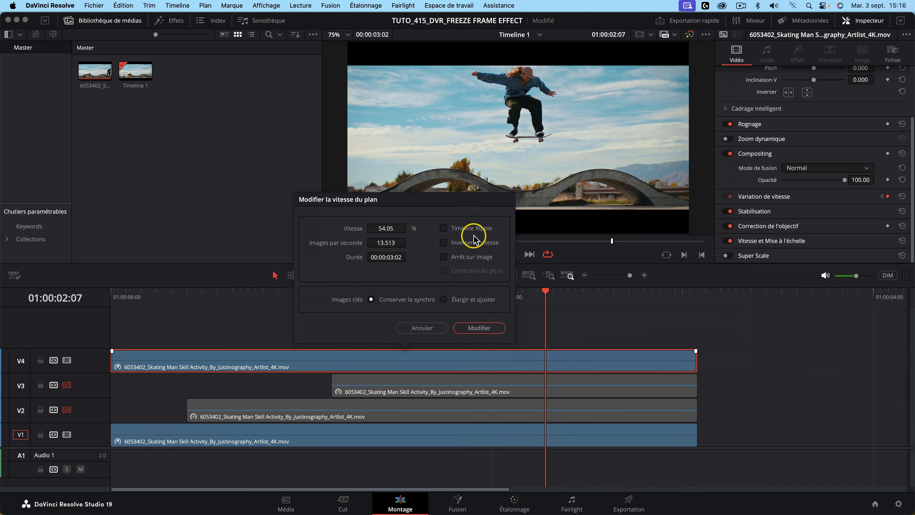
pyautogui.click(474, 256)
pyautogui.click(476, 326)
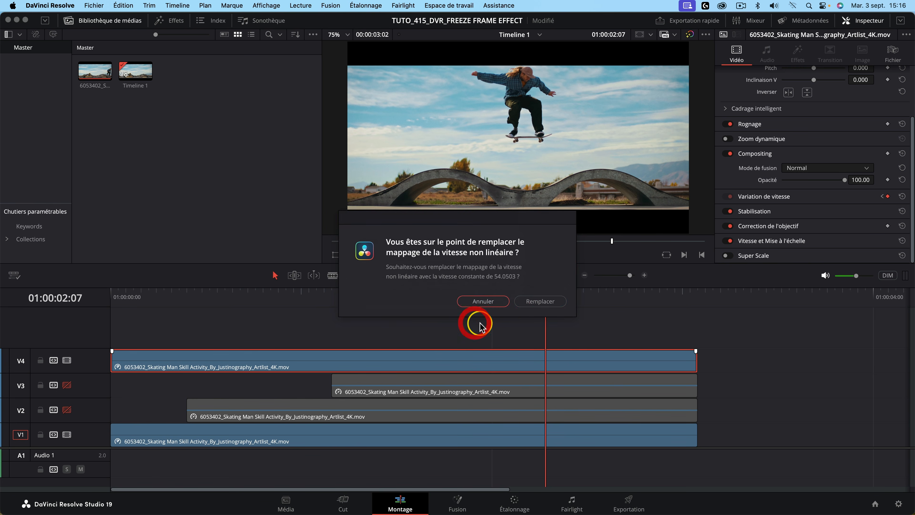
pyautogui.click(533, 302)
# Step: Place the playhead at the start of the V2 freeze frame at 01:00:00:10 and disable video track V1
pyautogui.moveTo(223, 294); pyautogui.dragTo(492, 294)
pyautogui.moveTo(425, 297); pyautogui.dragTo(209, 302)
pyautogui.click(342, 289)
pyautogui.moveTo(341, 290); pyautogui.dragTo(186, 293)
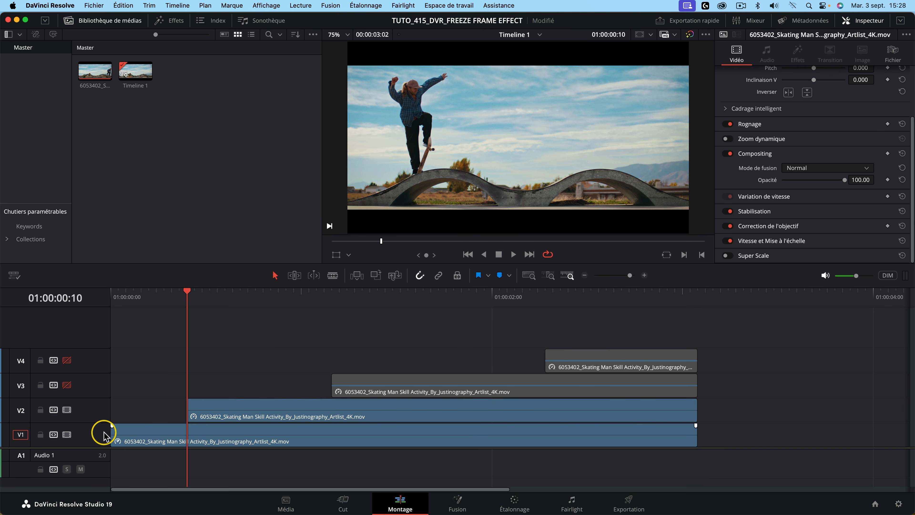
pyautogui.click(72, 436)
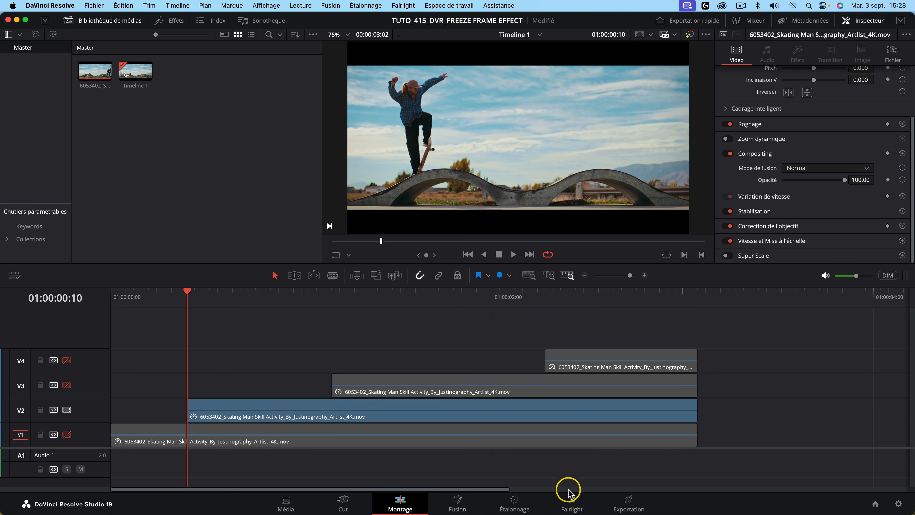
# Step: Add an alpha output to the V2 freeze frame's node graph and connect node 01's alpha output to it
pyautogui.click(515, 503)
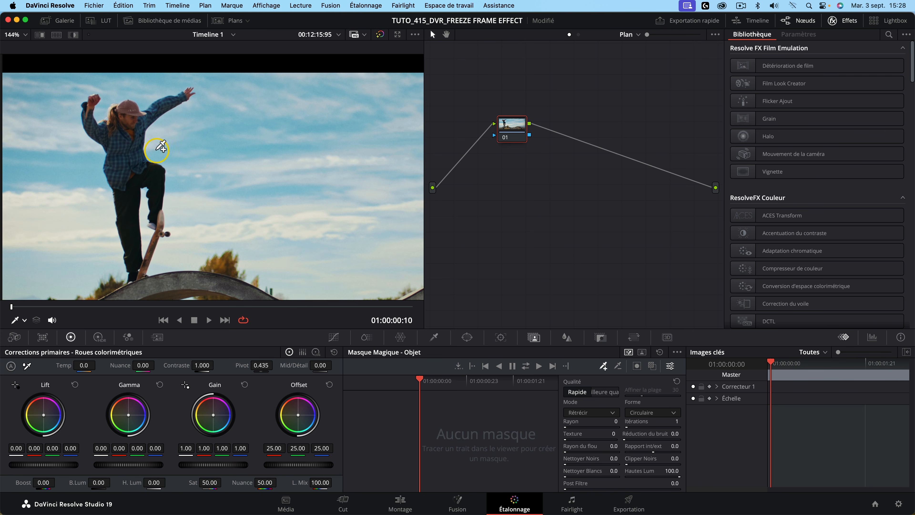
pyautogui.rightClick(714, 205)
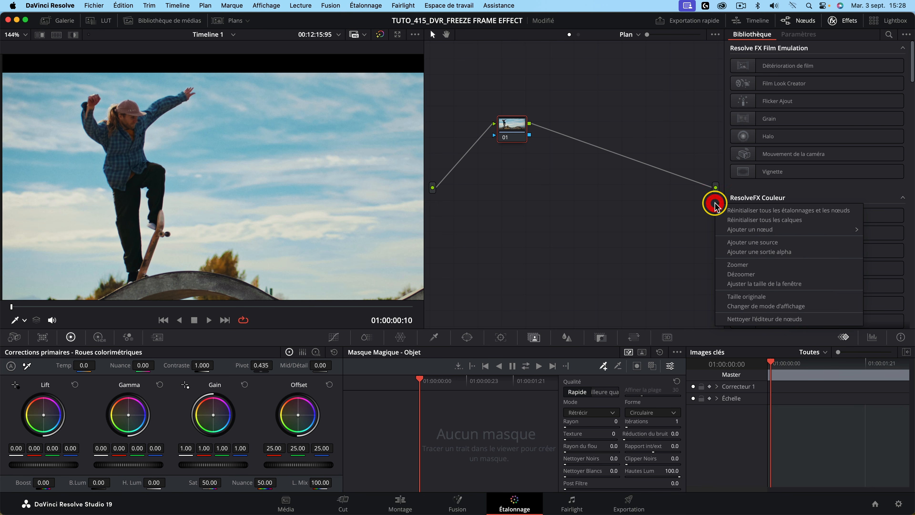
pyautogui.click(786, 249)
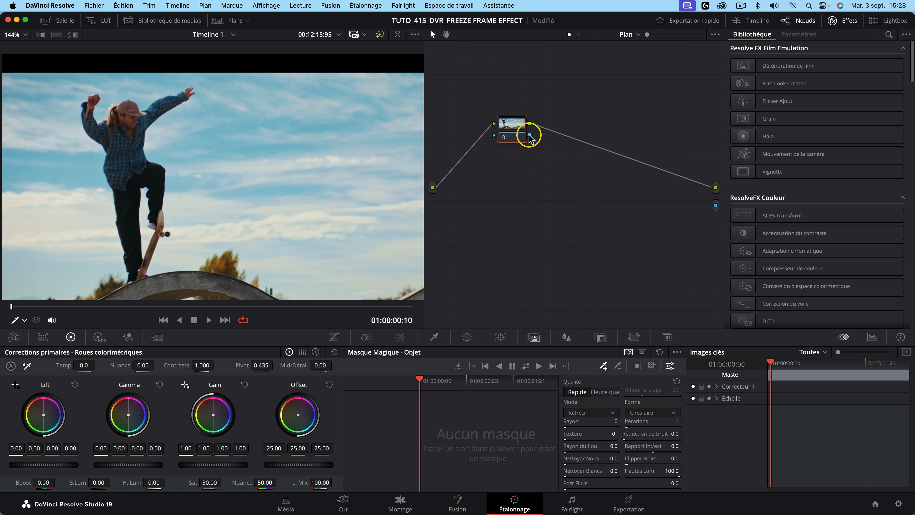
pyautogui.moveTo(530, 135); pyautogui.dragTo(583, 141)
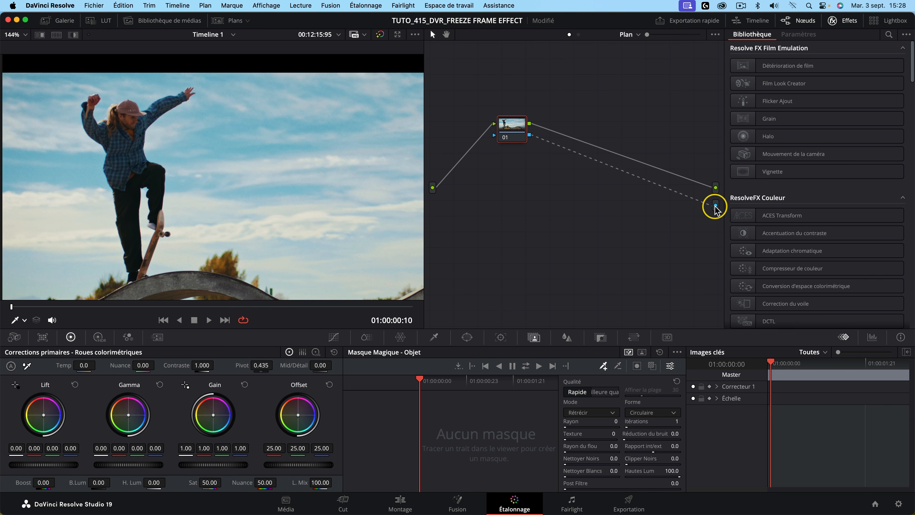
# Step: Mask the skater with a Magic Mask stroke along the body and exclude the stray patch of ramp with subtractive strokes
pyautogui.click(517, 163)
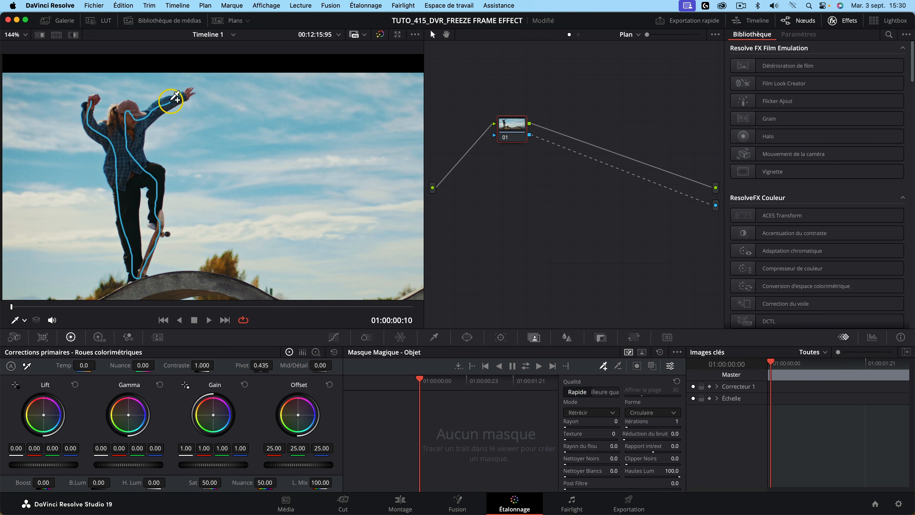
pyautogui.moveTo(187, 94); pyautogui.dragTo(186, 95)
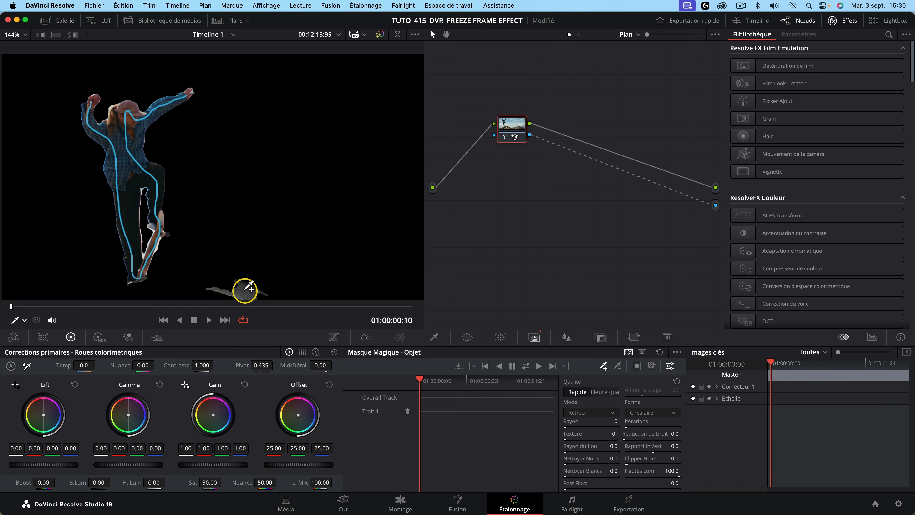
pyautogui.press('alt')
pyautogui.keyDown('alt'); pyautogui.click(250, 292); pyautogui.keyUp('alt')
pyautogui.keyDown('alt'); pyautogui.click(229, 290); pyautogui.keyUp('alt')
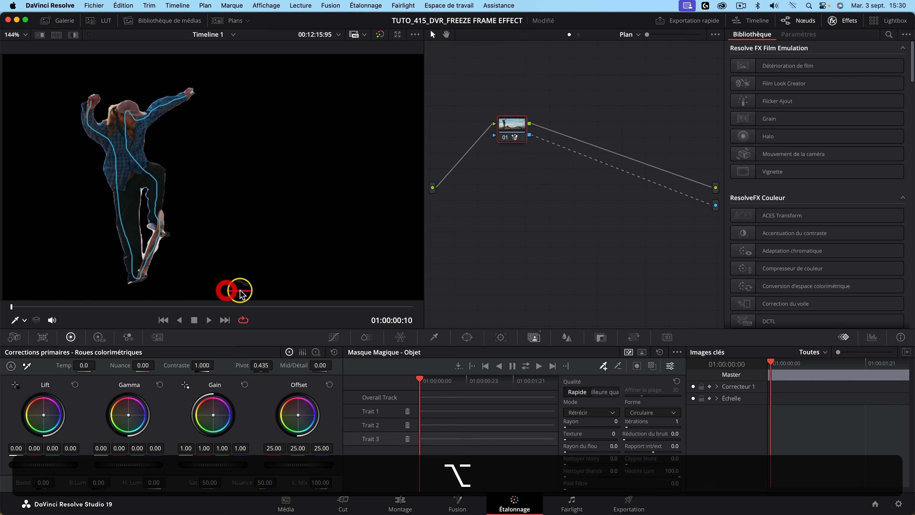
pyautogui.keyDown('alt'); pyautogui.click(234, 278); pyautogui.keyUp('alt')
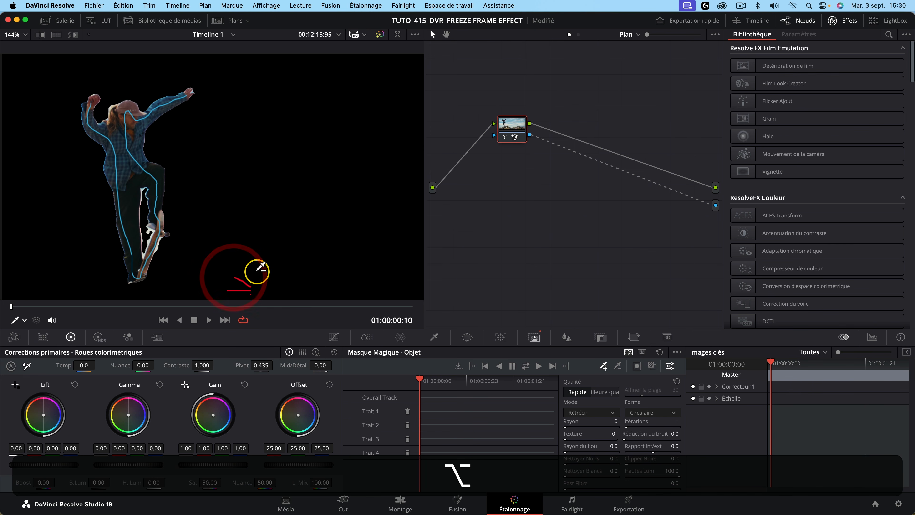
# Step: Refine the Magic Mask with subtractive strokes beside the skateboard and in the gap between the skater's legs
pyautogui.scroll(3, 255, 268)
pyautogui.moveTo(148, 247); pyautogui.dragTo(168, 240)
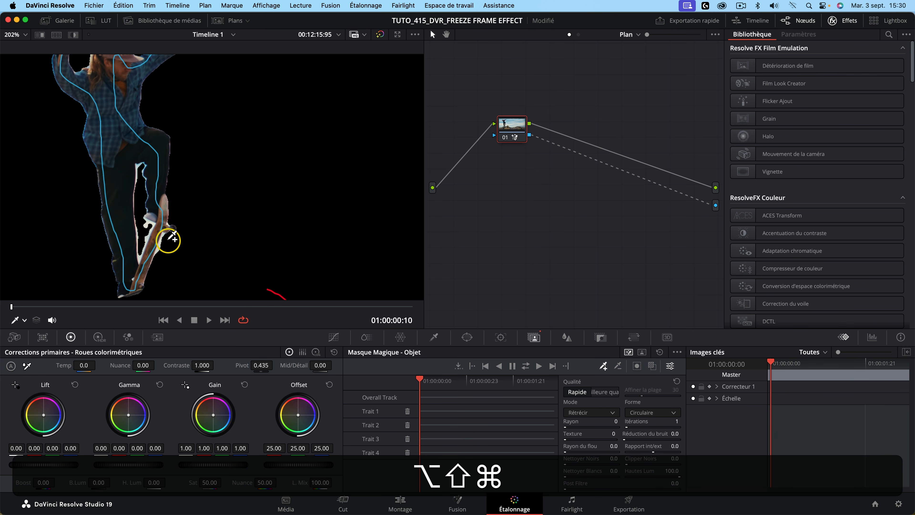
pyautogui.keyDown('alt'); pyautogui.click(159, 248); pyautogui.keyUp('alt')
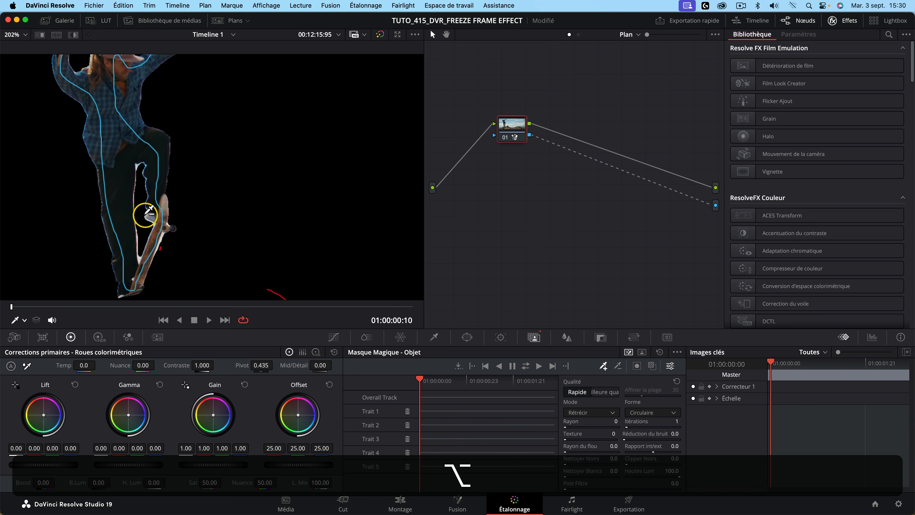
pyautogui.keyDown('alt'); pyautogui.click(140, 260); pyautogui.keyUp('alt')
pyautogui.scroll(-3, 202, 221)
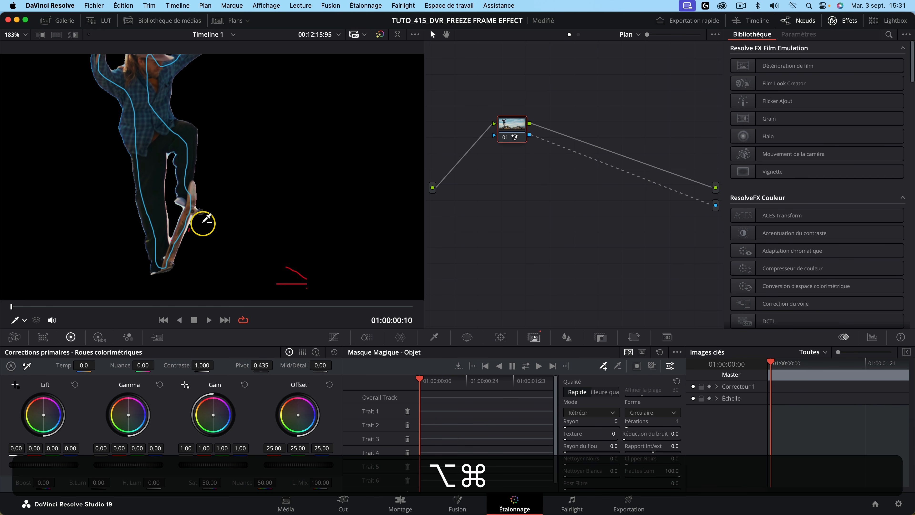
pyautogui.scroll(2, 204, 222)
pyautogui.scroll(-2, 209, 215)
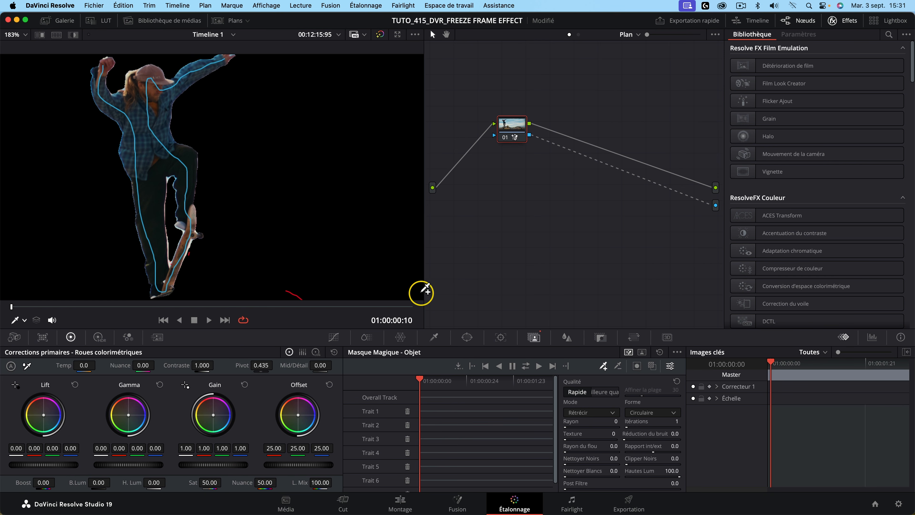
pyautogui.scroll(-3, 248, 189)
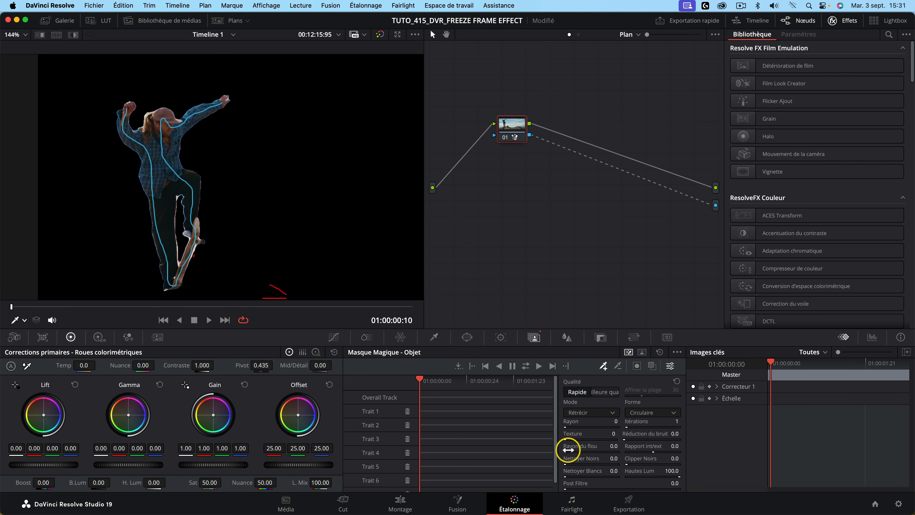
# Step: Set the mask's radius to 1, blur radius to 17.3, clean blacks to 4.8 and clean whites to 2.4, and track it in both directions
pyautogui.moveTo(575, 450); pyautogui.dragTo(550, 451)
pyautogui.press('super+z')
pyautogui.moveTo(574, 461)
pyautogui.mouseDown()
pyautogui.moveTo(569, 474)
pyautogui.moveTo(577, 476)
pyautogui.moveTo(569, 468)
pyautogui.mouseUp()
pyautogui.moveTo(565, 425); pyautogui.dragTo(567, 427)
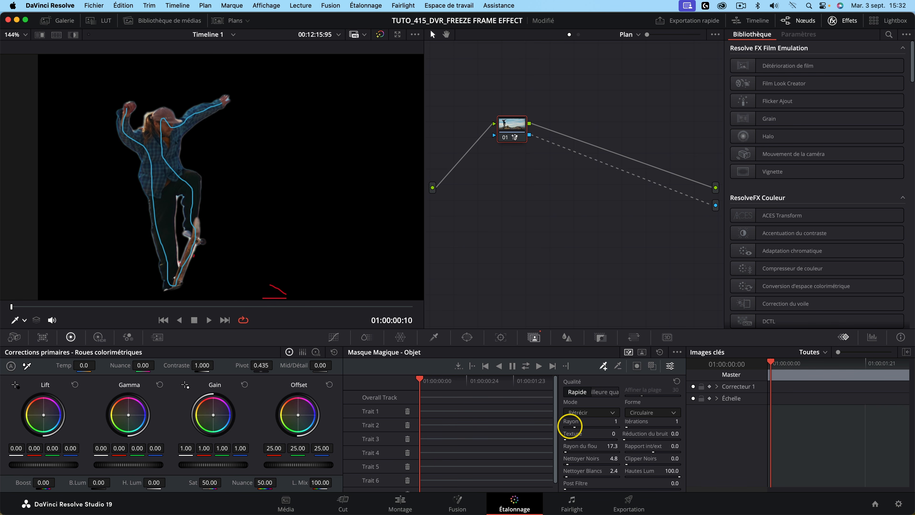
pyautogui.click(526, 366)
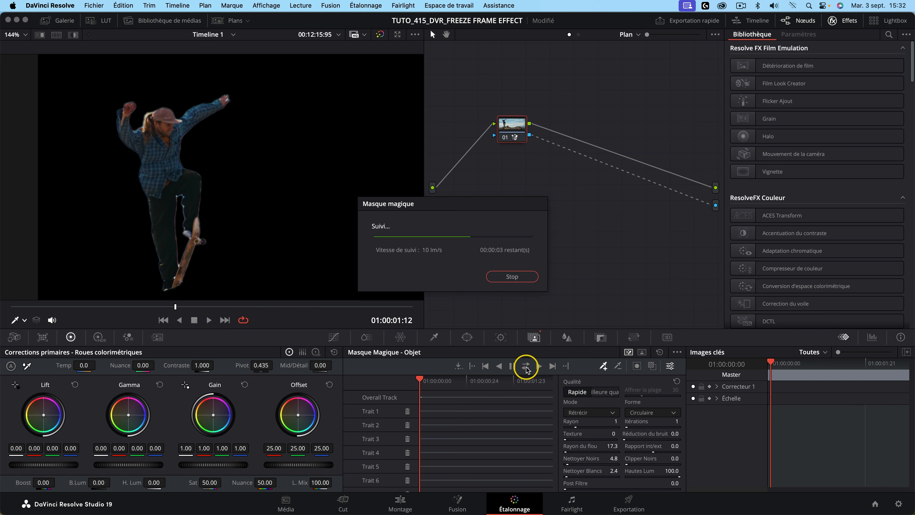
pyautogui.moveTo(385, 308); pyautogui.dragTo(61, 317)
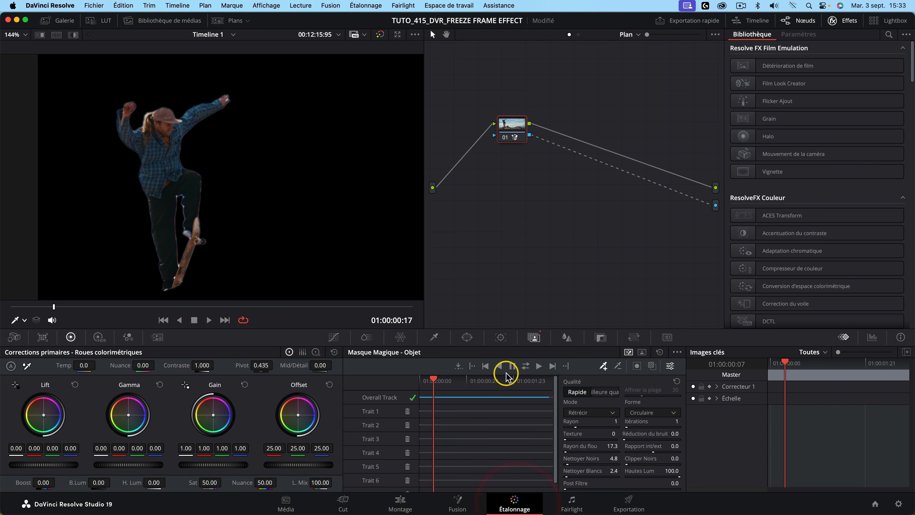
# Step: Re-enable video track V1 in the edit timeline and play back the masked V2 freeze frame over it from the start
pyautogui.click(400, 505)
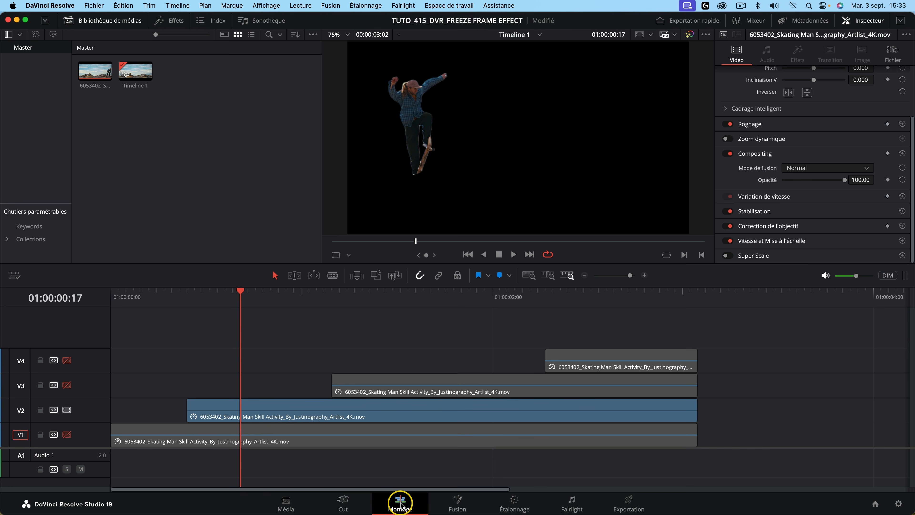
pyautogui.click(67, 434)
pyautogui.moveTo(240, 290); pyautogui.dragTo(62, 297)
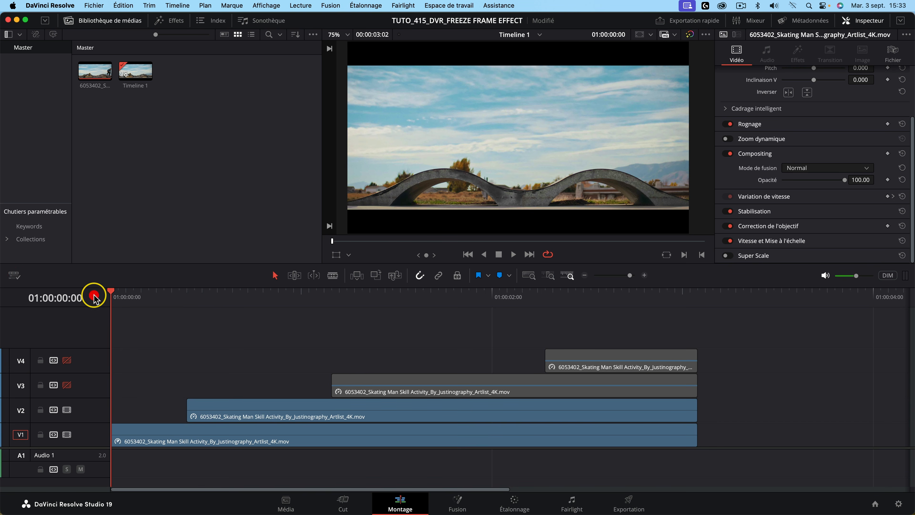
pyautogui.press('space')
pyautogui.press('space')
pyautogui.moveTo(241, 297); pyautogui.dragTo(85, 301)
pyautogui.press('space')
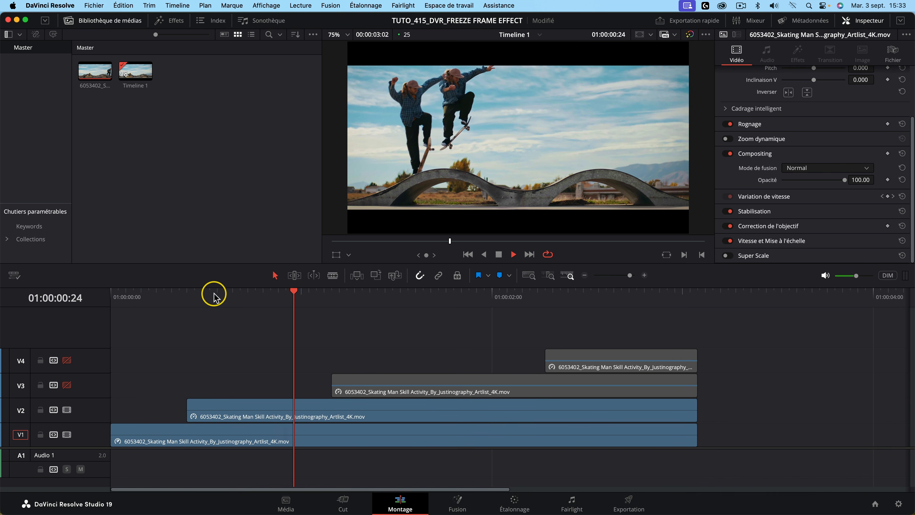
pyautogui.press('space')
# Step: With the playhead at 01:00:01:04, disable tracks V1 and V2, enable V3 and select its freeze frame, and save the project
pyautogui.moveTo(335, 294)
pyautogui.mouseDown()
pyautogui.moveTo(325, 292)
pyautogui.moveTo(331, 299)
pyautogui.mouseUp()
pyautogui.click(276, 409)
pyautogui.keyDown('shift'); pyautogui.click(184, 439); pyautogui.keyUp('shift')
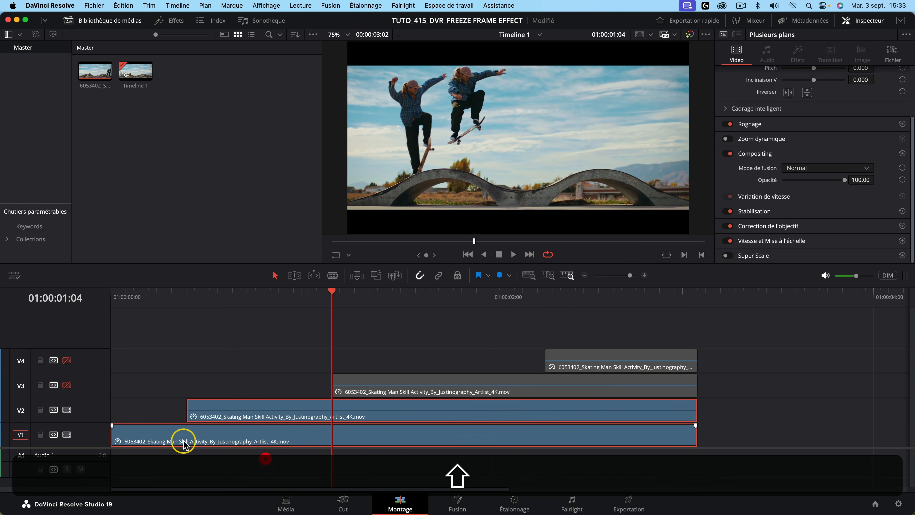
pyautogui.click(67, 409)
pyautogui.click(66, 434)
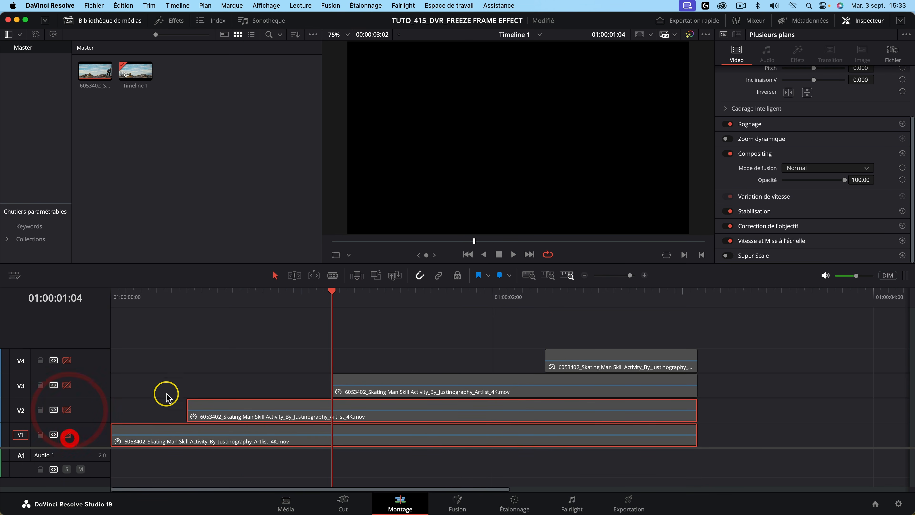
pyautogui.click(67, 385)
pyautogui.click(388, 378)
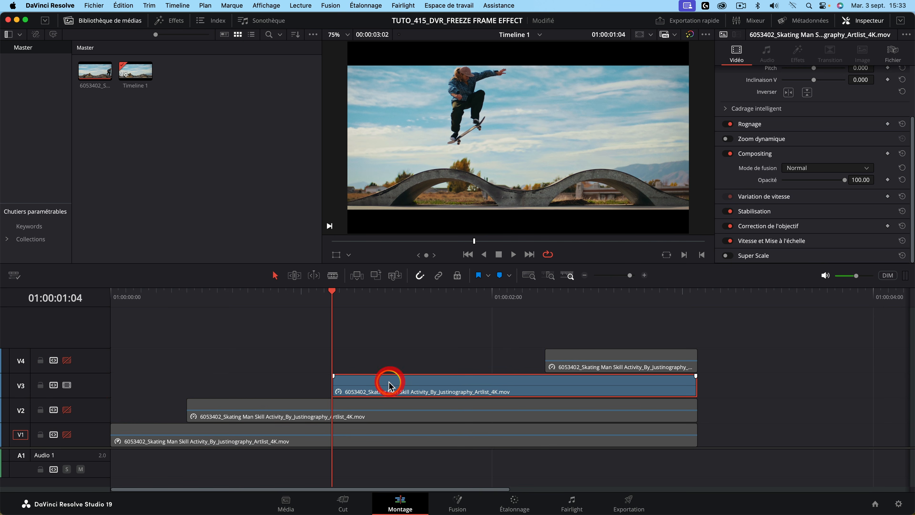
pyautogui.press('super+s')
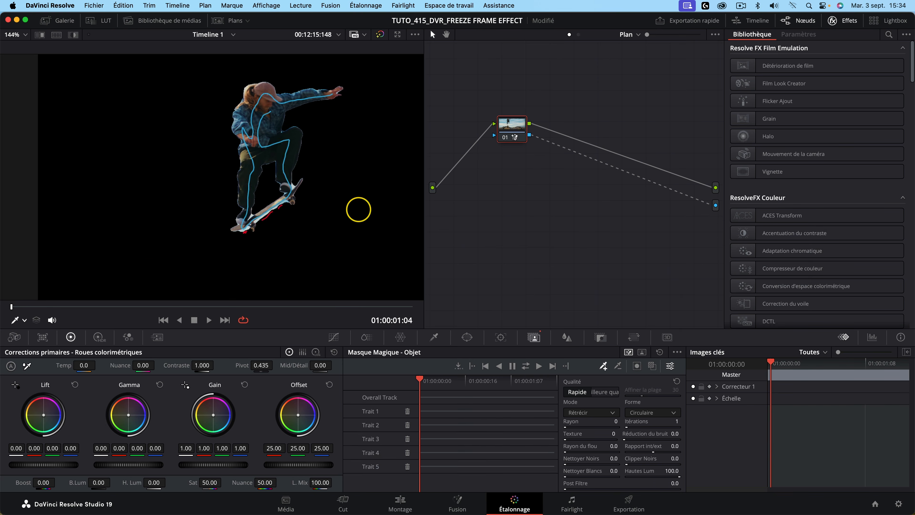
# Step: With the mask overlay displayed on the V4 freeze frame, add a Magic Mask stroke along the skateboard deck and subtract strokes around it
pyautogui.click(637, 366)
pyautogui.click(573, 428)
pyautogui.click(652, 366)
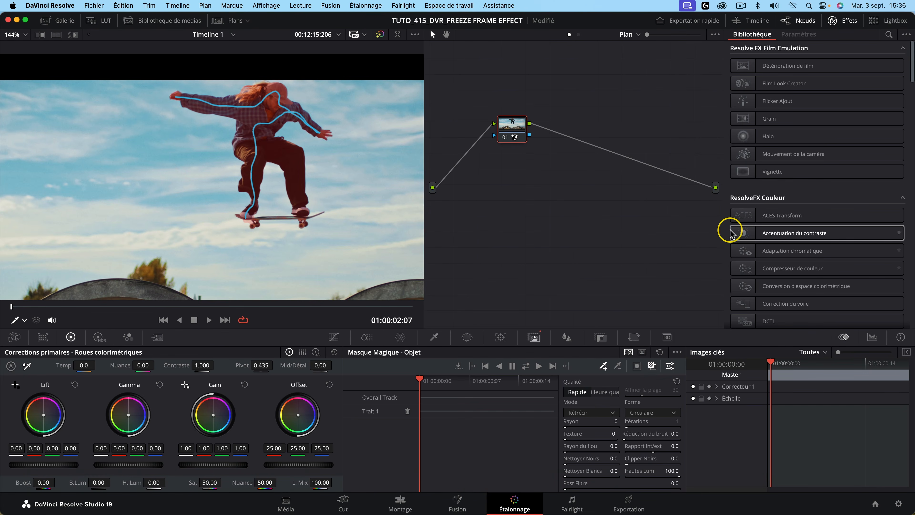
pyautogui.scroll(3, 363, 266)
pyautogui.moveTo(221, 228); pyautogui.dragTo(313, 227)
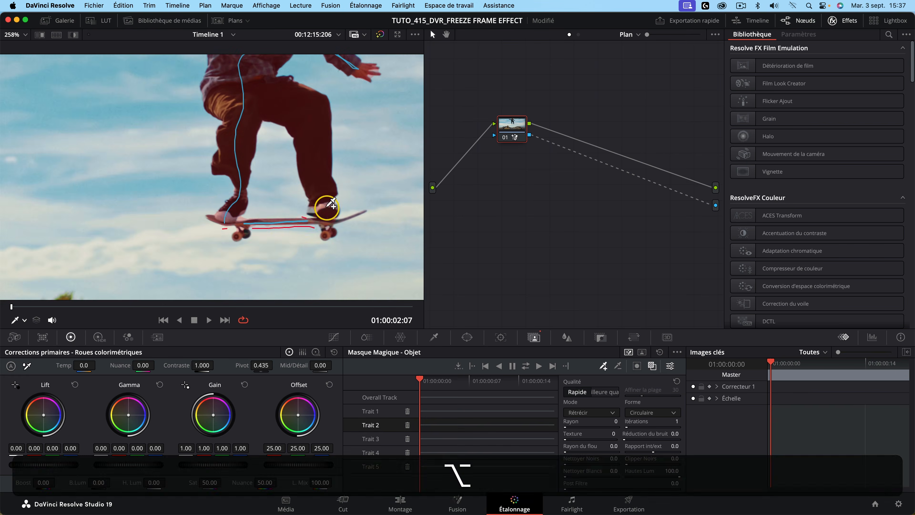
pyautogui.moveTo(317, 208); pyautogui.dragTo(308, 212)
pyautogui.click(653, 366)
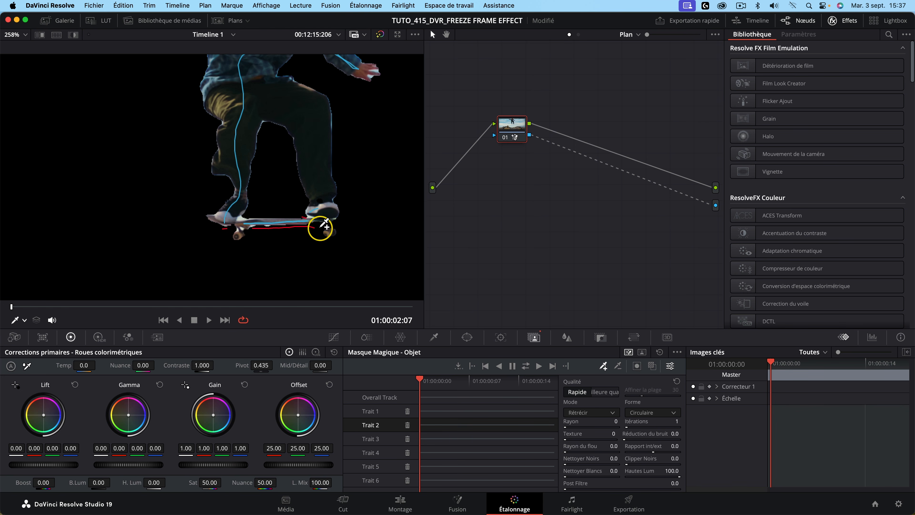
# Step: Add the skateboard's right-hand wheel to the mask, exclude the area just beneath it, and check the cutout without the overlay
pyautogui.click(652, 366)
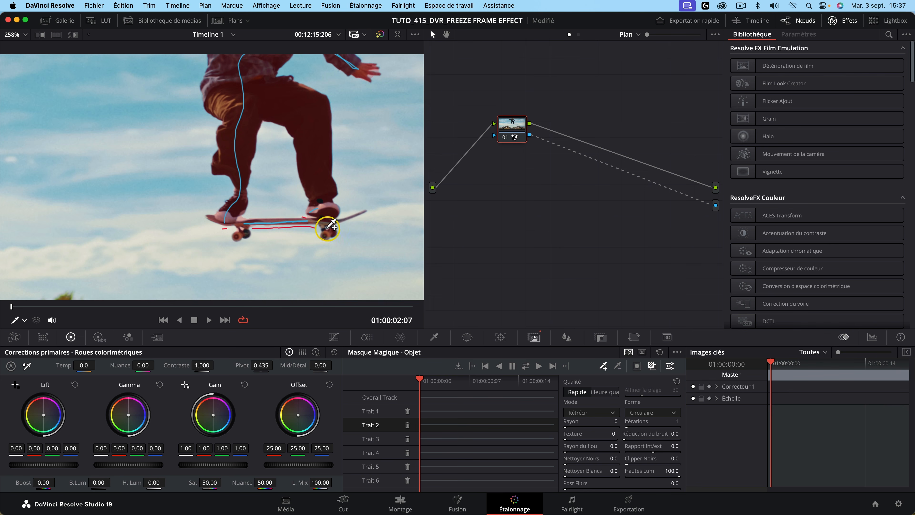
pyautogui.scroll(5, 330, 225)
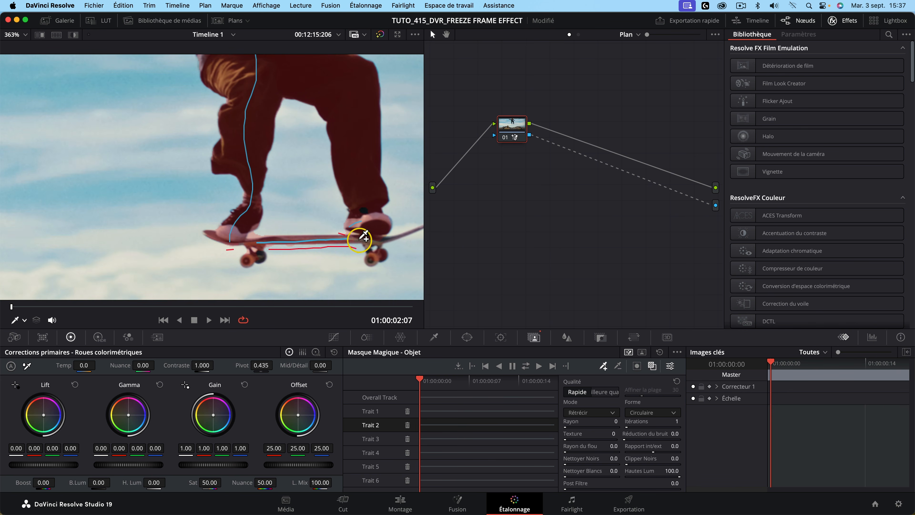
pyautogui.moveTo(369, 258); pyautogui.dragTo(366, 268)
pyautogui.keyDown('alt'); pyautogui.click(370, 270); pyautogui.keyUp('alt')
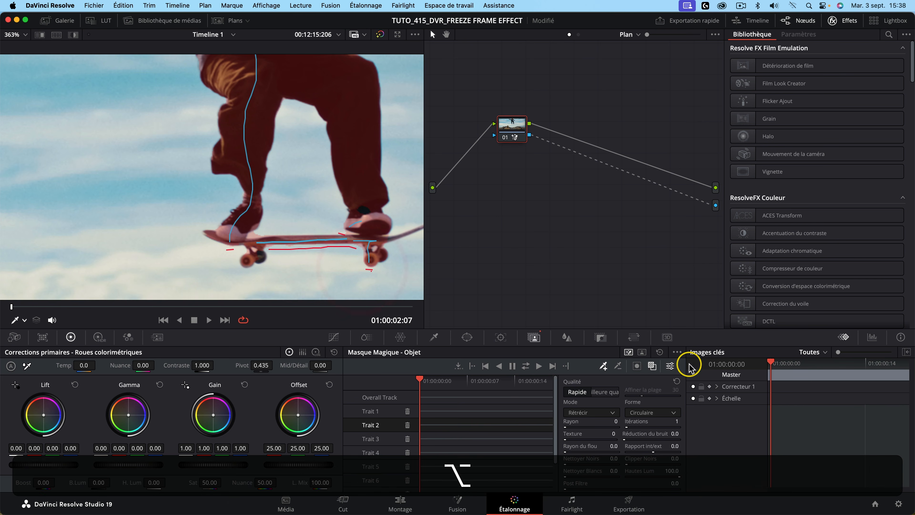
pyautogui.click(651, 366)
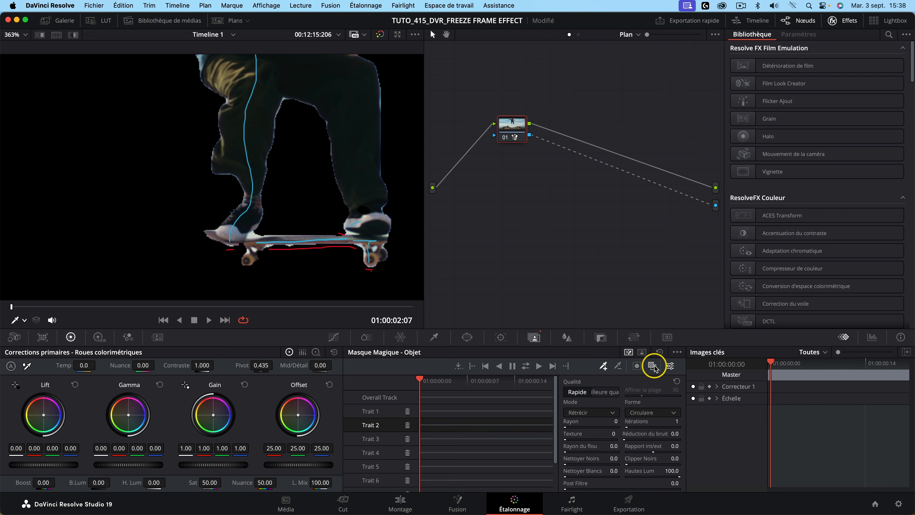
# Step: Add the skateboard's right-hand tip to the Magic Mask, then refine the matte with blur radius 23.2 and clean black 3.3
pyautogui.click(377, 248)
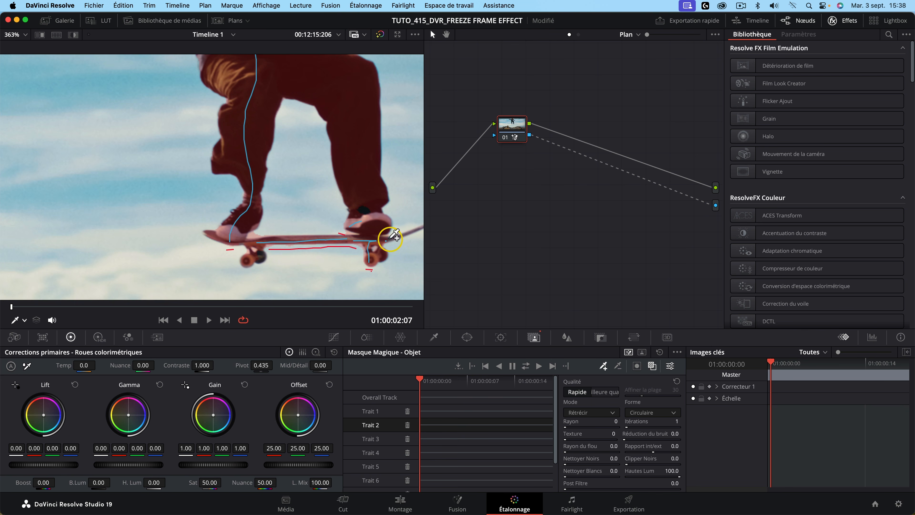
pyautogui.moveTo(417, 230); pyautogui.dragTo(418, 229)
pyautogui.click(651, 367)
pyautogui.scroll(3, 370, 205)
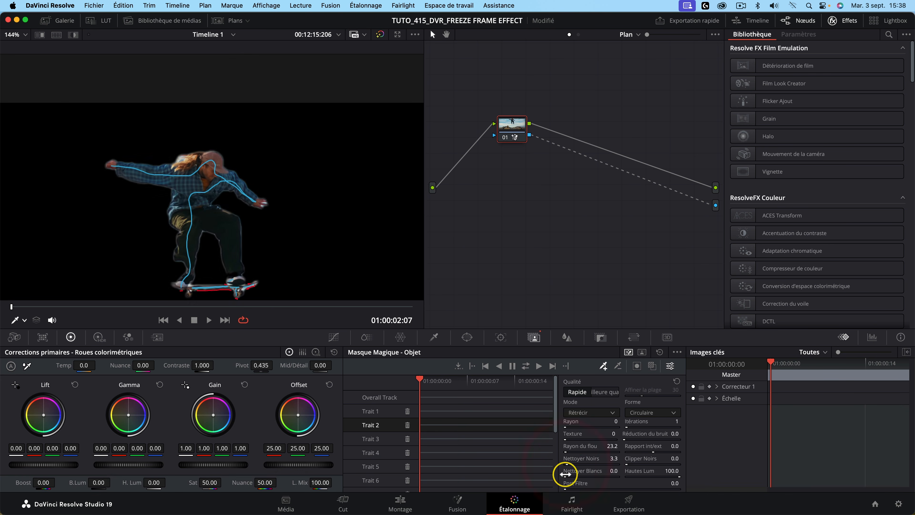
pyautogui.click(552, 366)
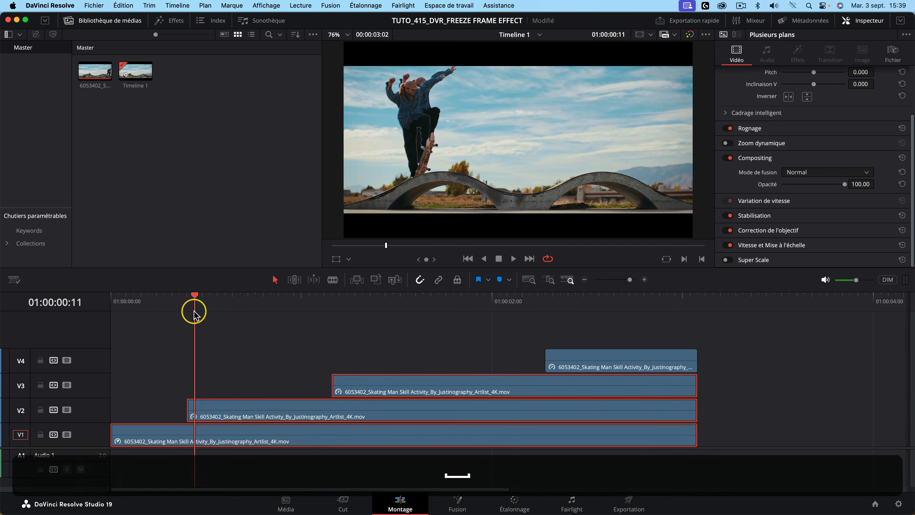
# Step: Return to the start of the edit timeline and play back the freeze frame effect across tracks V1 to V4
pyautogui.moveTo(195, 310); pyautogui.dragTo(62, 327)
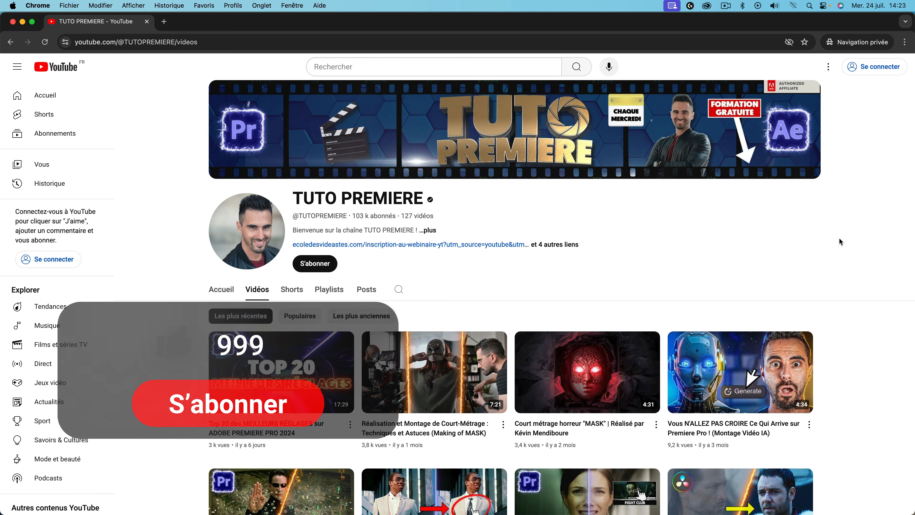
pyautogui.scroll(-3, 840, 241)
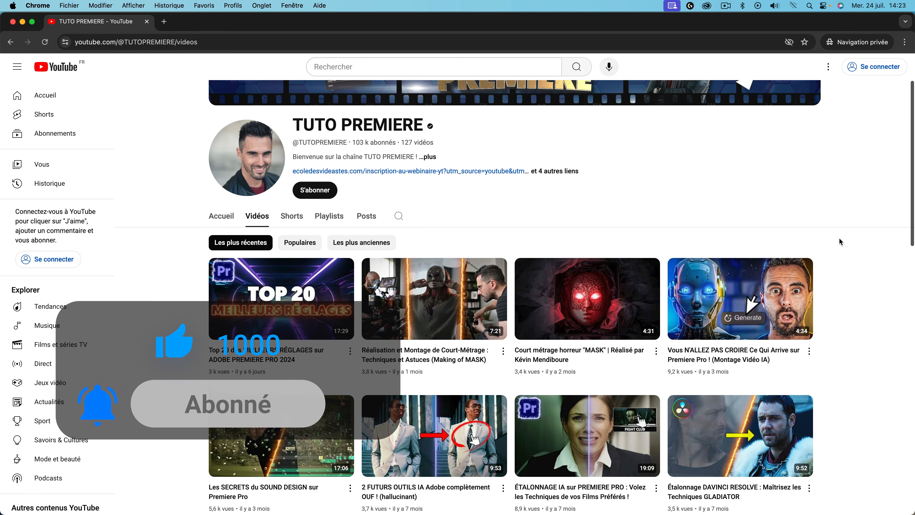
pyautogui.scroll(-3, 839, 240)
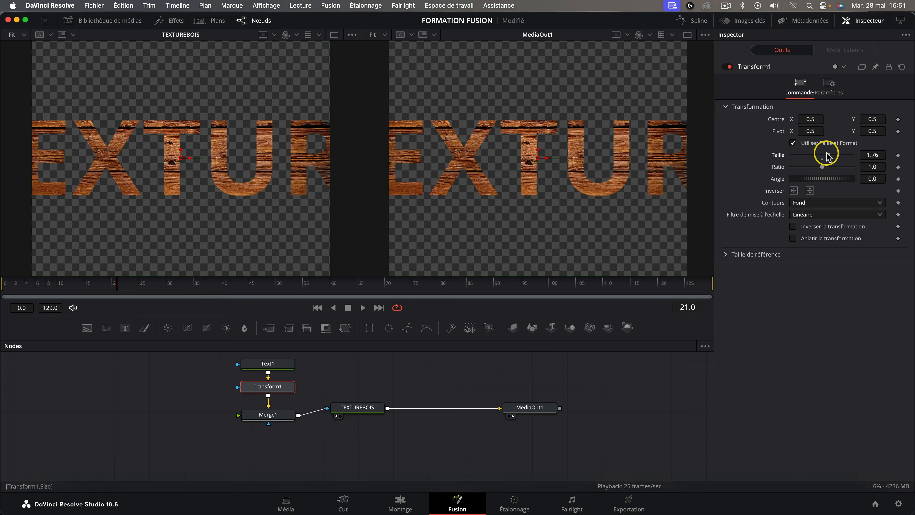
pyautogui.press('super+z')
pyautogui.press('BackSpace')
pyautogui.click(420, 419)
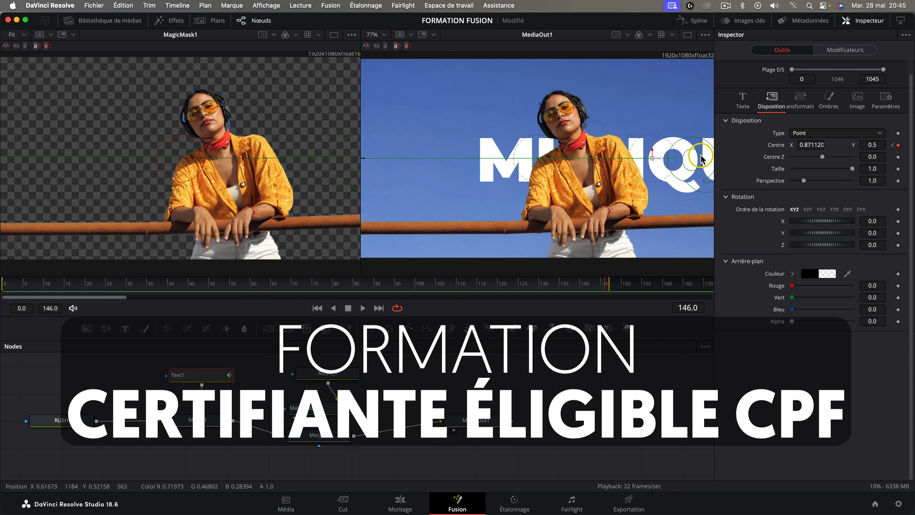
pyautogui.moveTo(701, 159); pyautogui.dragTo(739, 158)
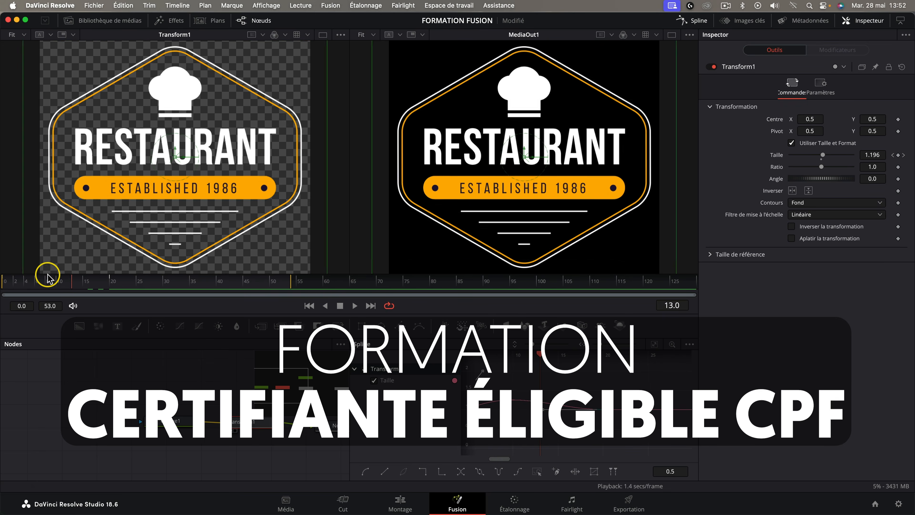
pyautogui.click(25, 272)
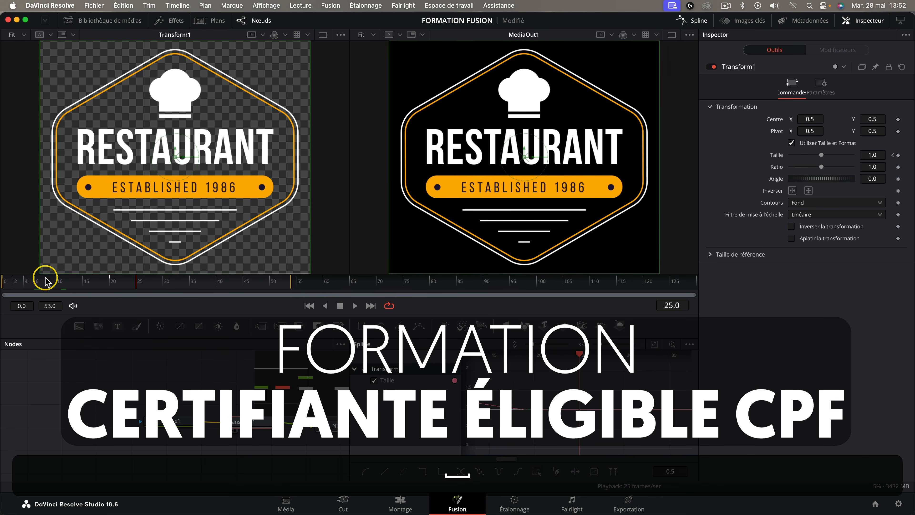
pyautogui.moveTo(45, 278); pyautogui.dragTo(3, 281)
pyautogui.press('space')
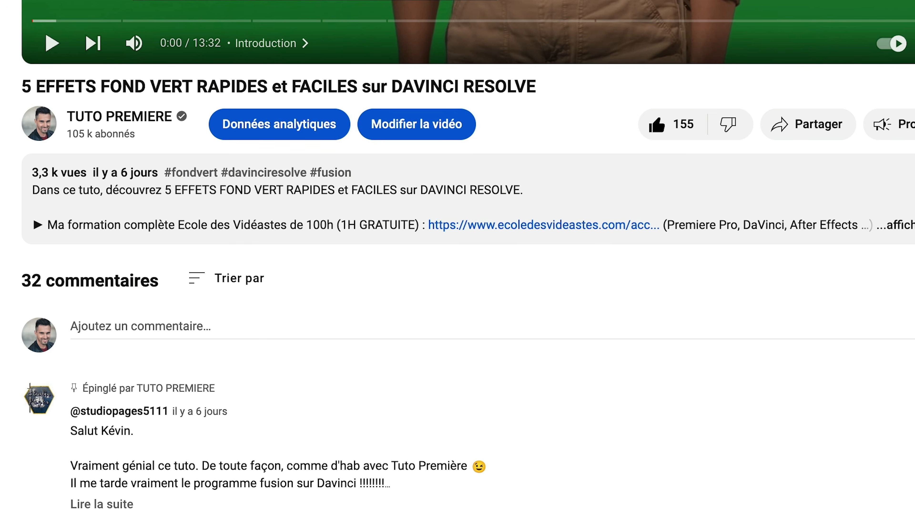